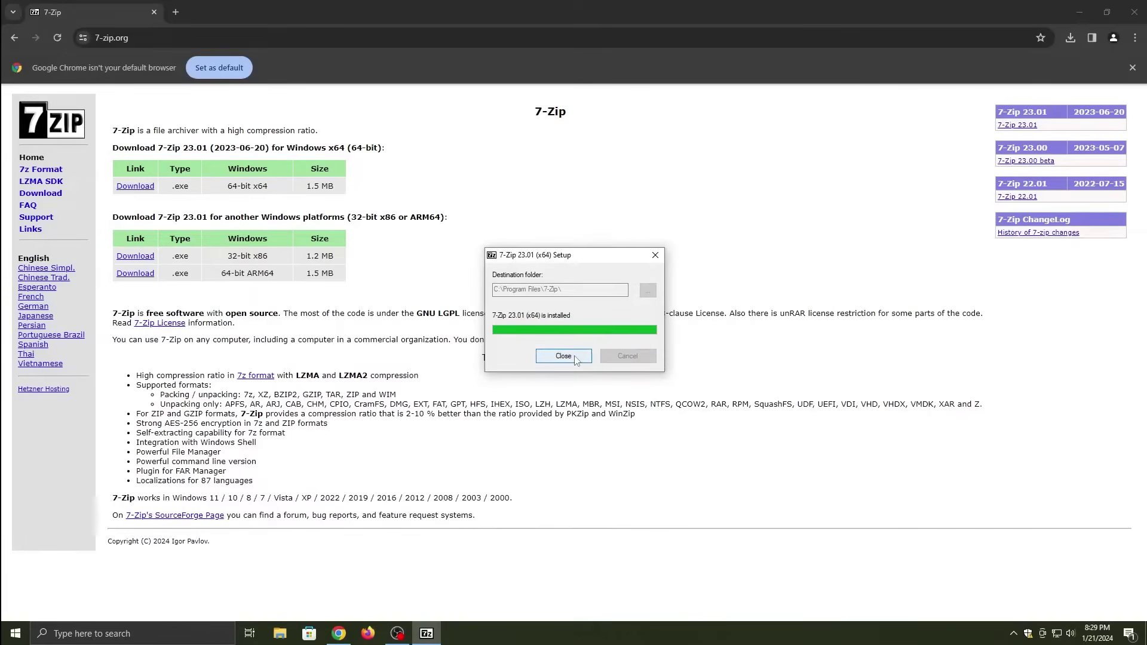
# Dismiss the completed 7-Zip 23.01 (x64) installer.
pyautogui.press('Return')
# Search for rpcs3, open rpcs3.net and accept its no-piracy notice.
pyautogui.click(175, 12)
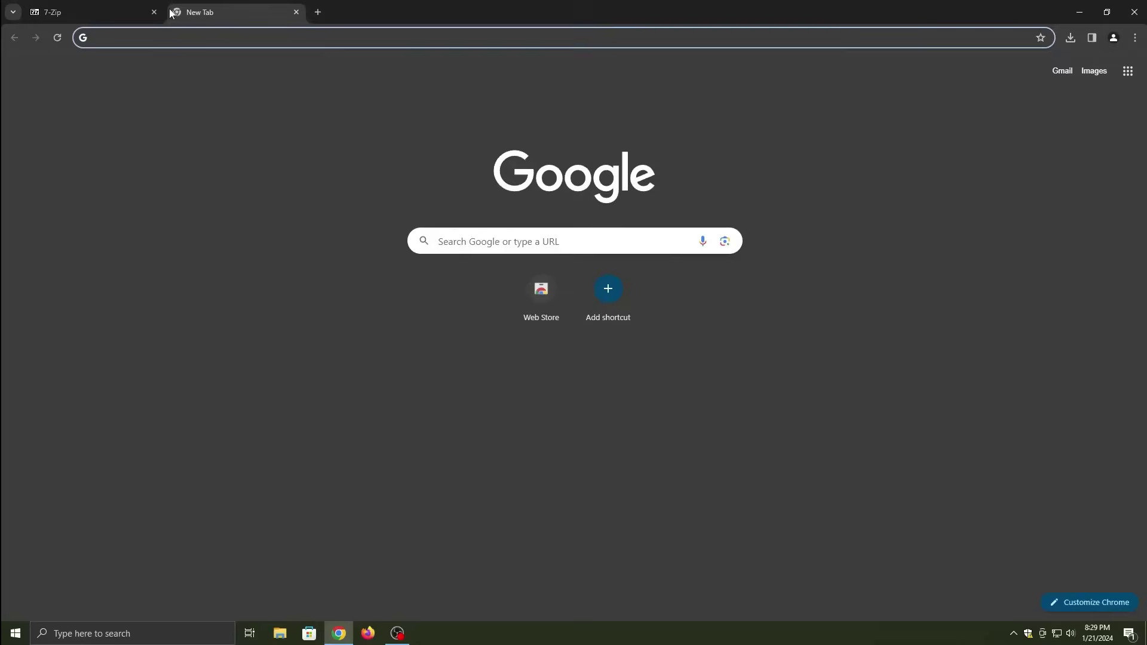
pyautogui.write('rpcs3')
pyautogui.press('Return')
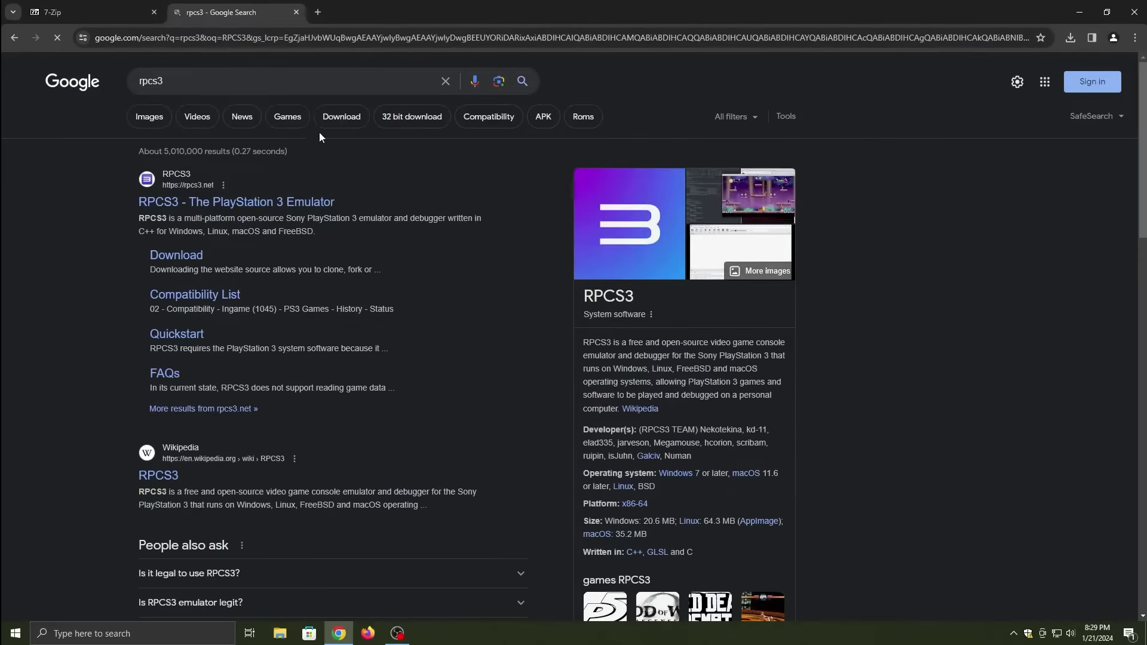
pyautogui.click(312, 201)
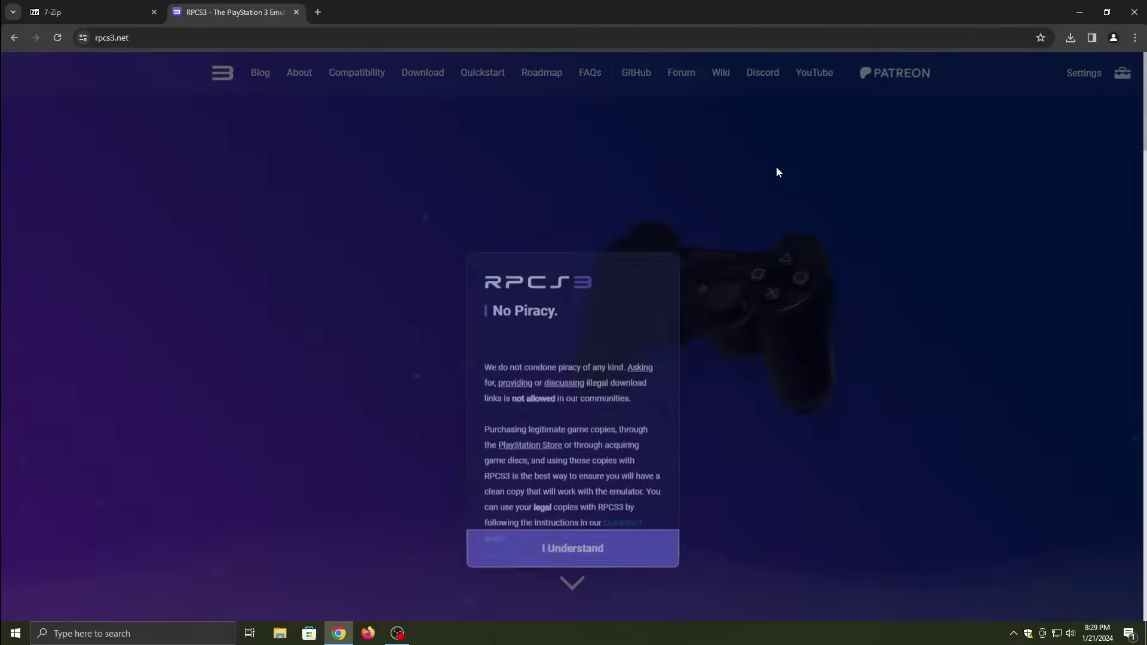
pyautogui.click(588, 497)
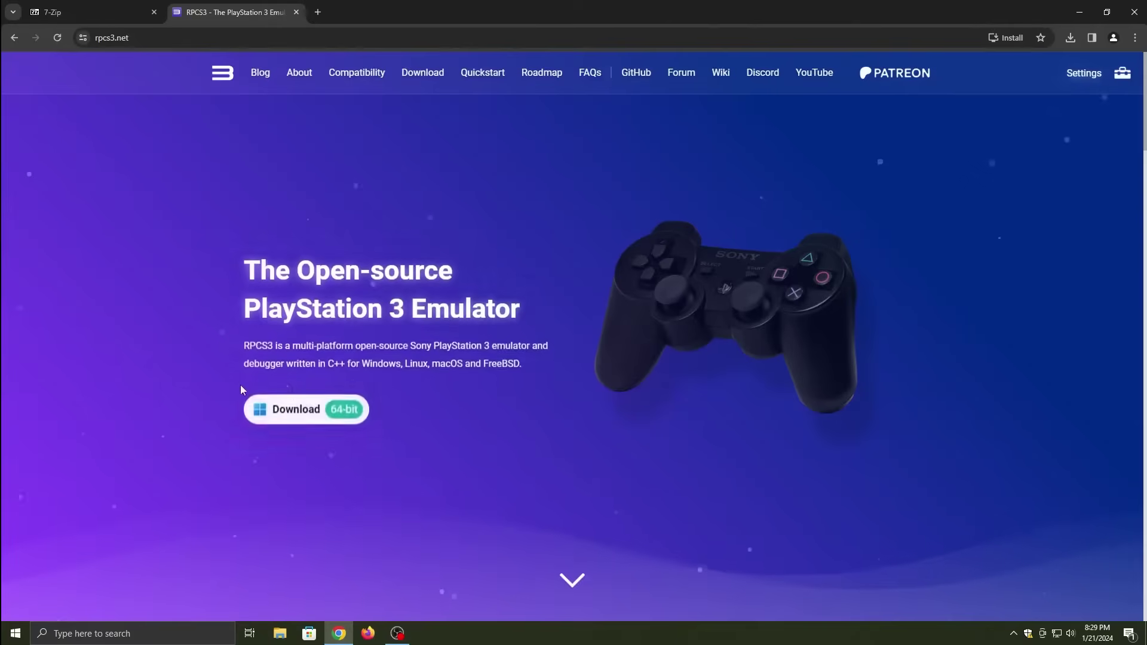
# Download the Windows build of RPCS3 and show the full download history.
pyautogui.click(285, 414)
pyautogui.scroll(-4, 311, 412)
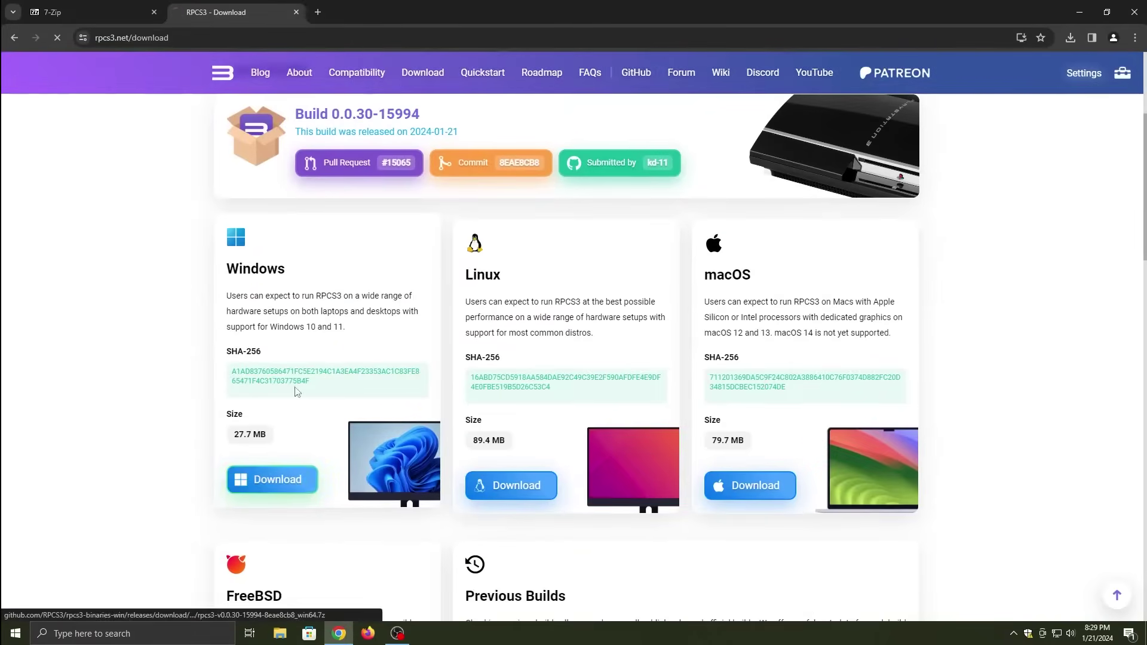
pyautogui.click(1069, 40)
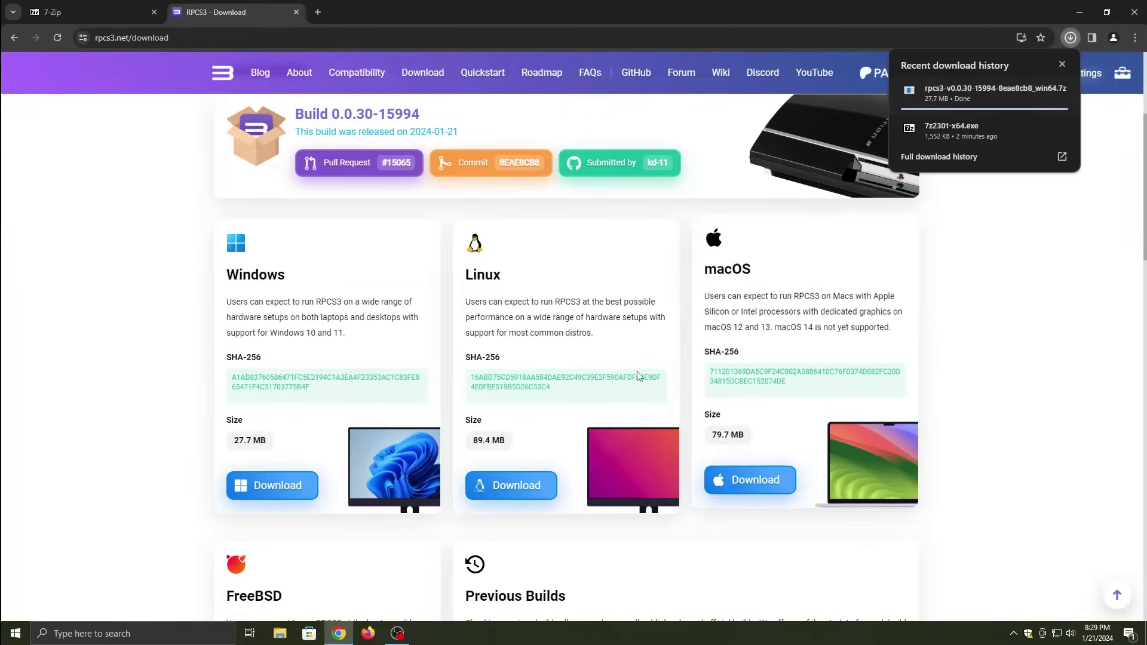
pyautogui.click(977, 158)
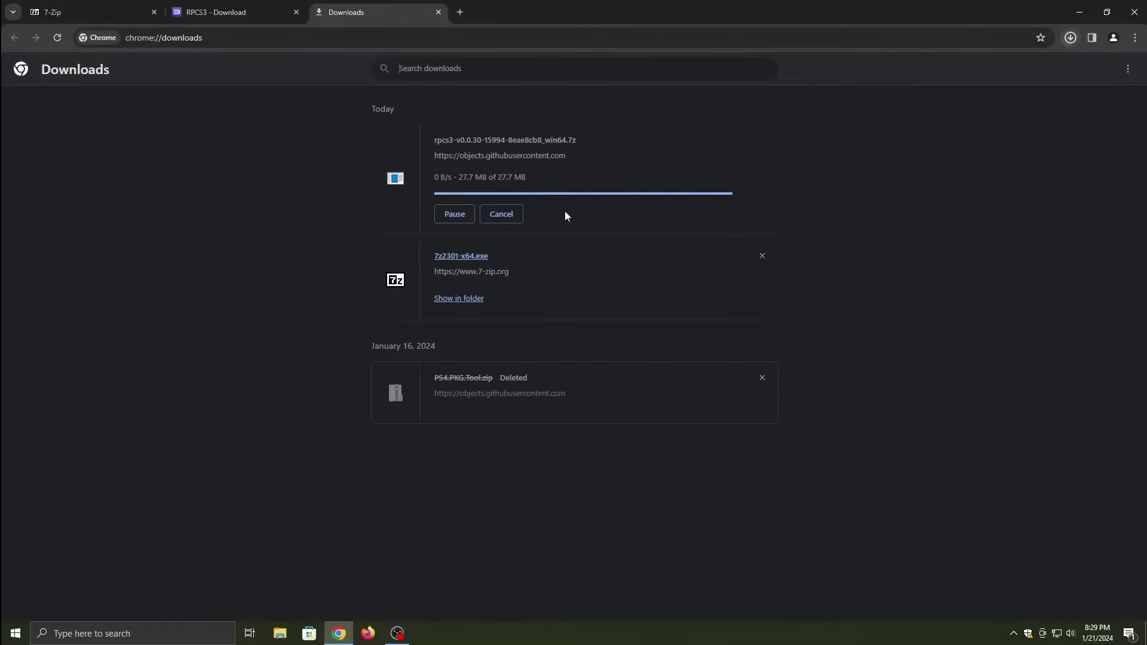
# Open the downloaded rpcs3 .7z archive in 7-Zip from its folder.
pyautogui.click(457, 300)
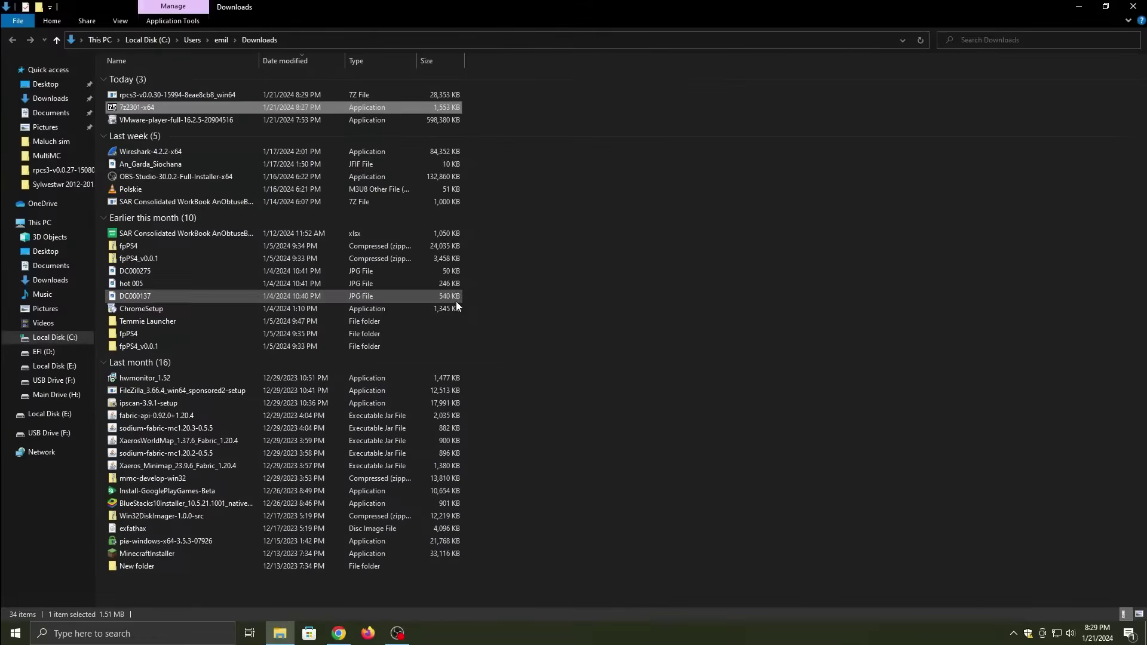
pyautogui.rightClick(214, 98)
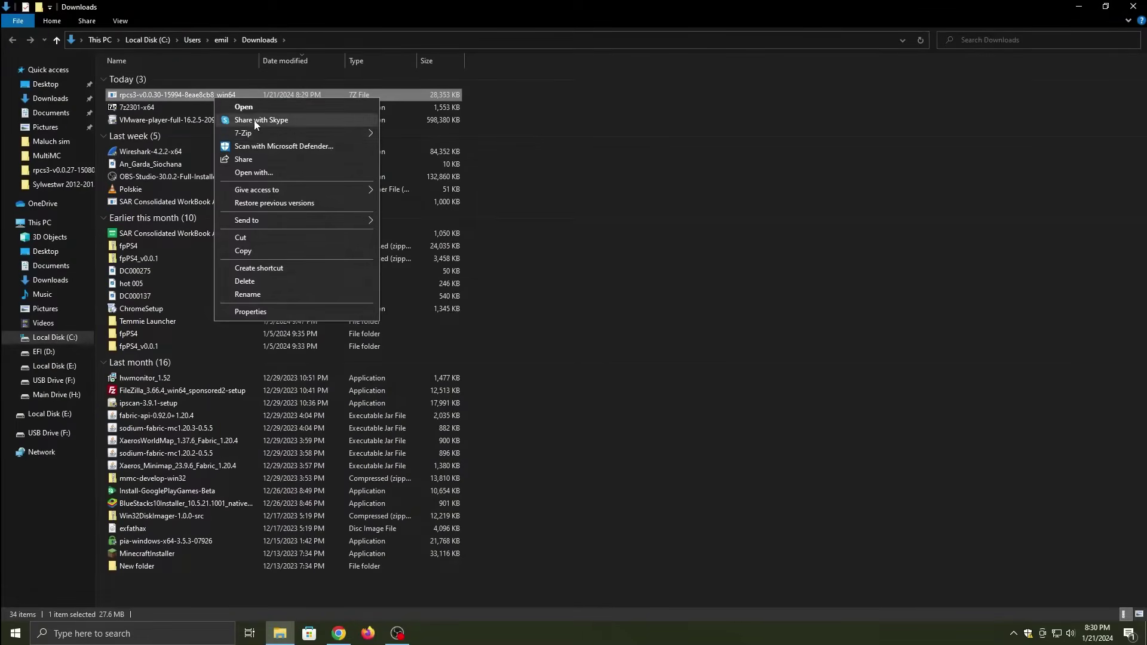
pyautogui.moveTo(282, 135)
pyautogui.click(396, 134)
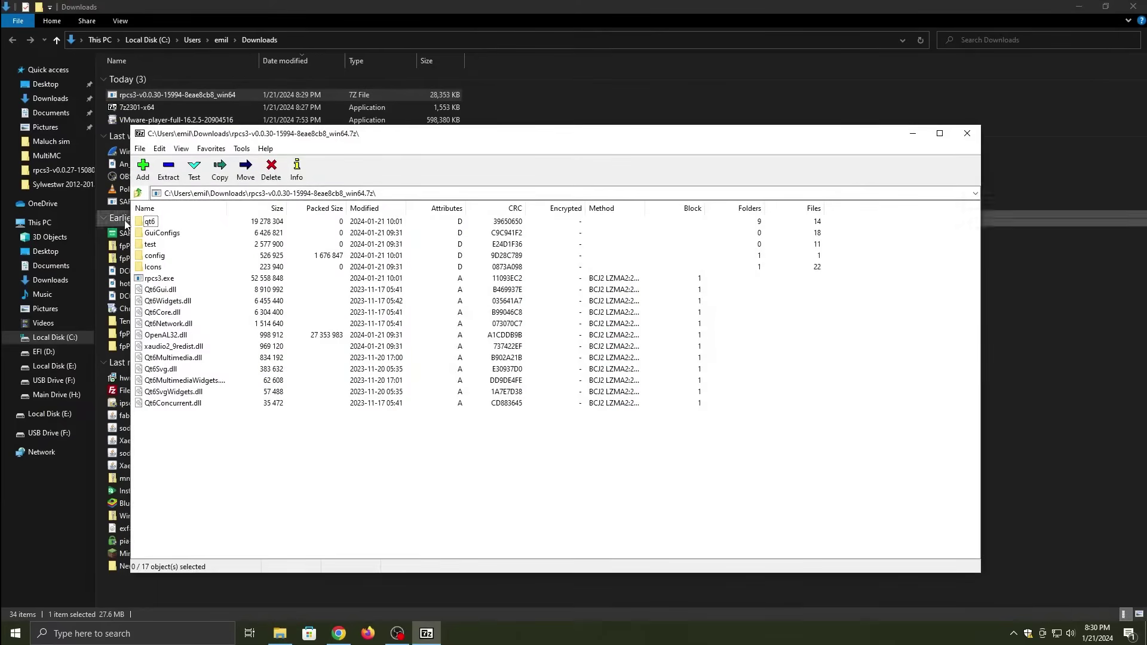
# Drag all 17 archive items into the desktop RPCS3 folder, then close 7-Zip.
pyautogui.click(1079, 6)
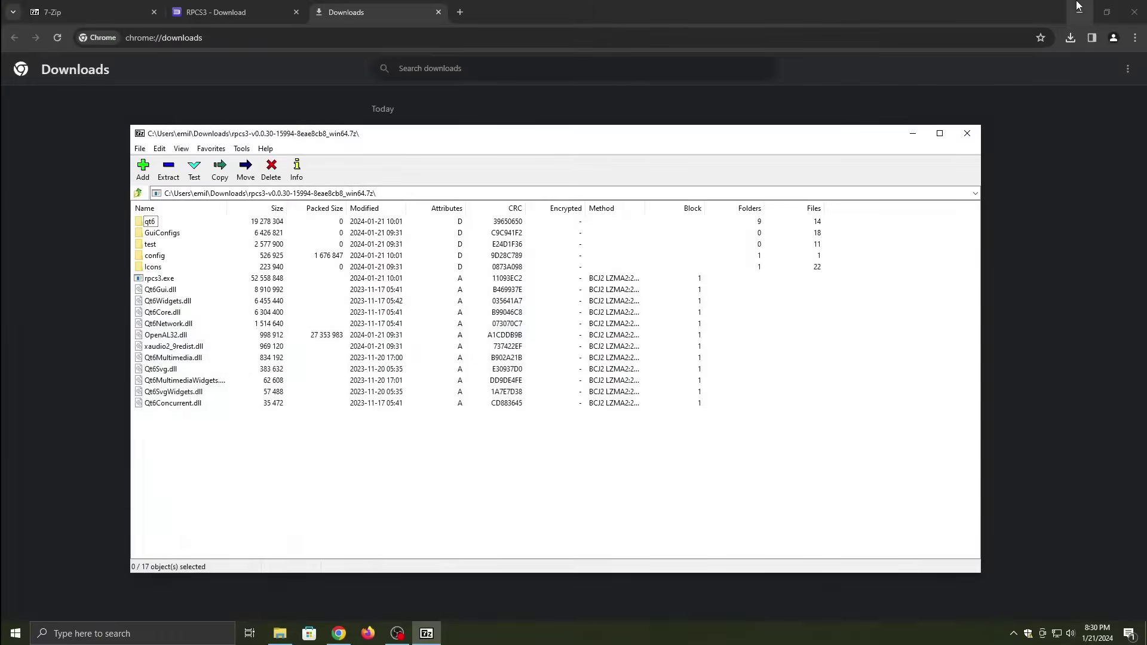
pyautogui.click(1078, 6)
pyautogui.moveTo(239, 134); pyautogui.dragTo(467, 88)
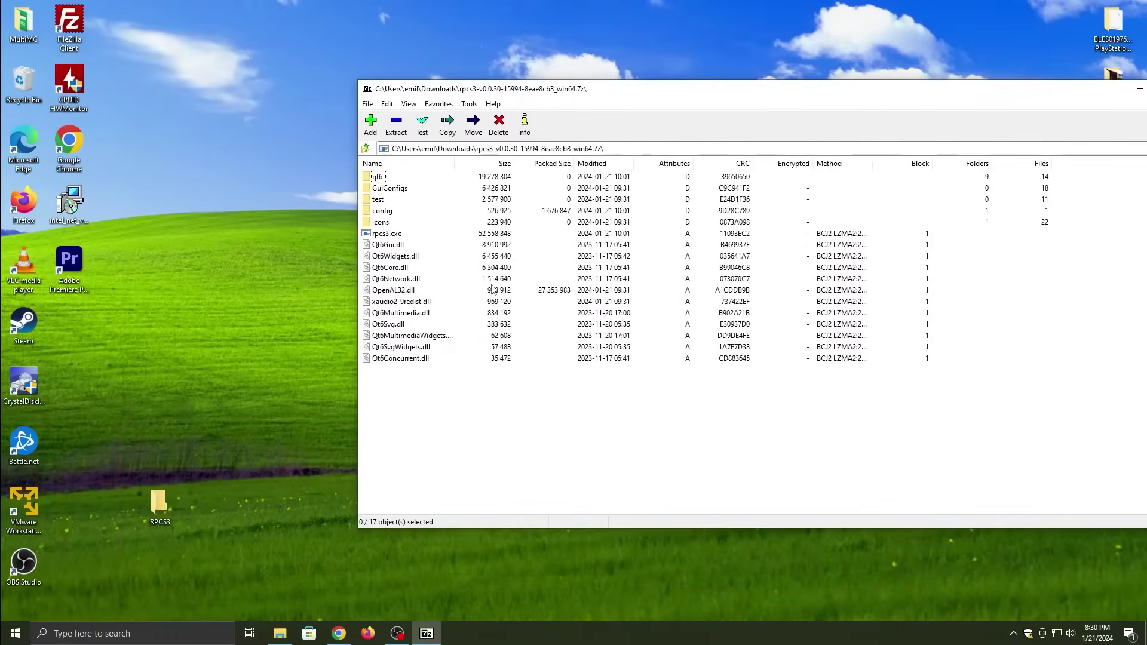
pyautogui.moveTo(530, 423); pyautogui.dragTo(375, 174)
pyautogui.moveTo(375, 174); pyautogui.dragTo(159, 507)
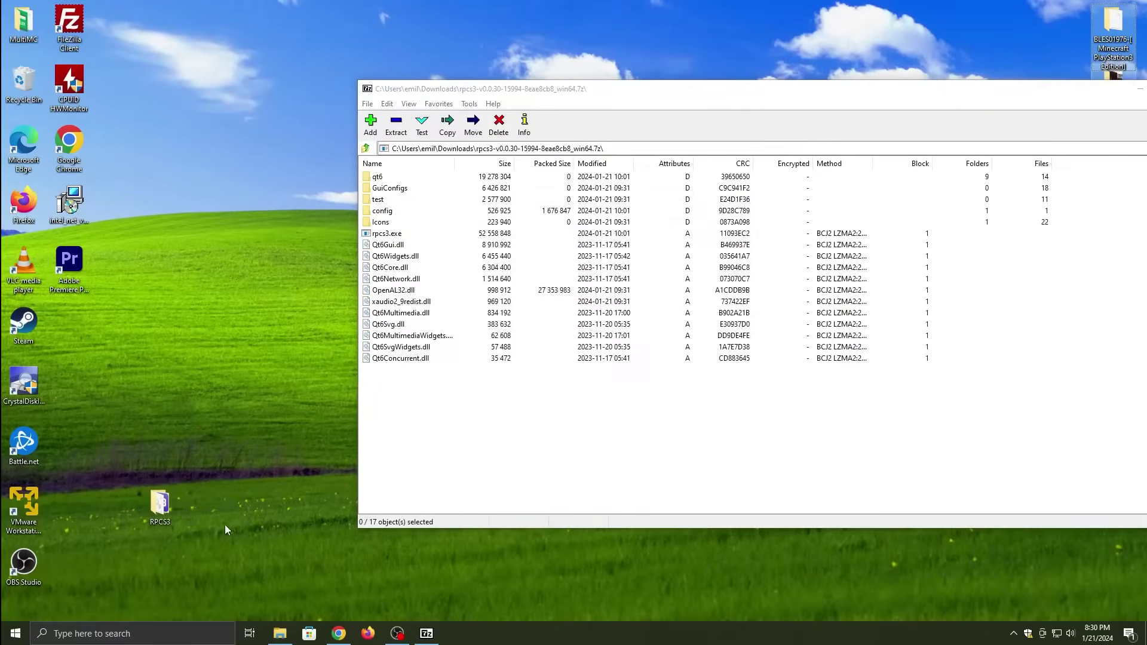
pyautogui.moveTo(1110, 99); pyautogui.dragTo(943, 111)
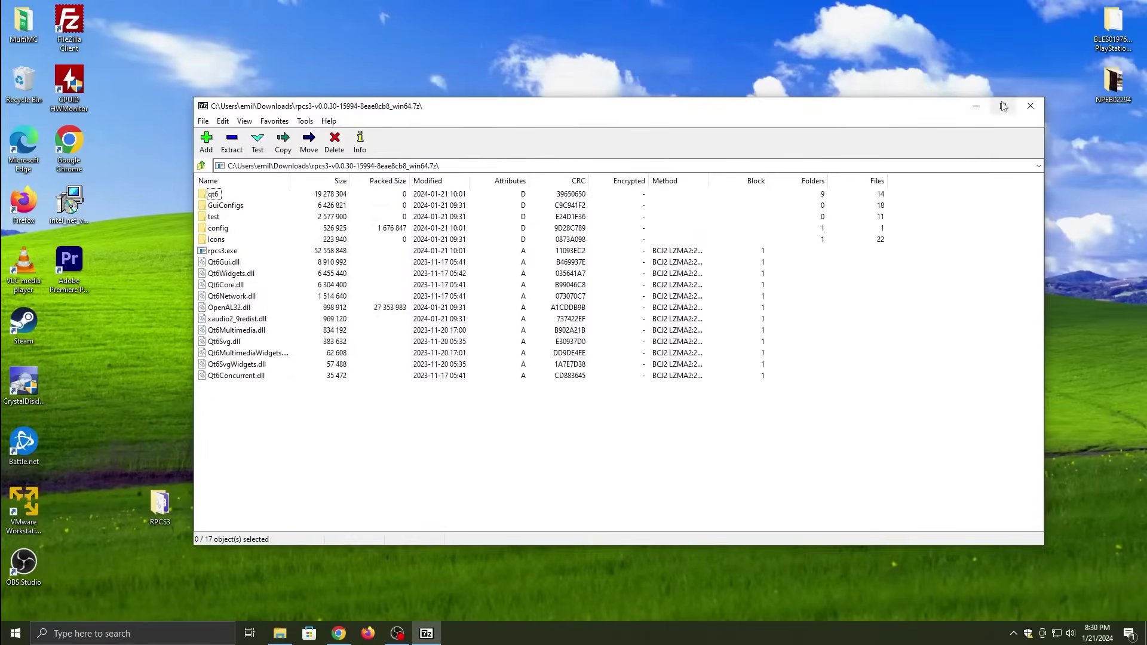
pyautogui.click(1033, 101)
# Launch rpcs3.exe from the desktop RPCS3 folder and confirm the Quickstart guide.
pyautogui.doubleClick(167, 493)
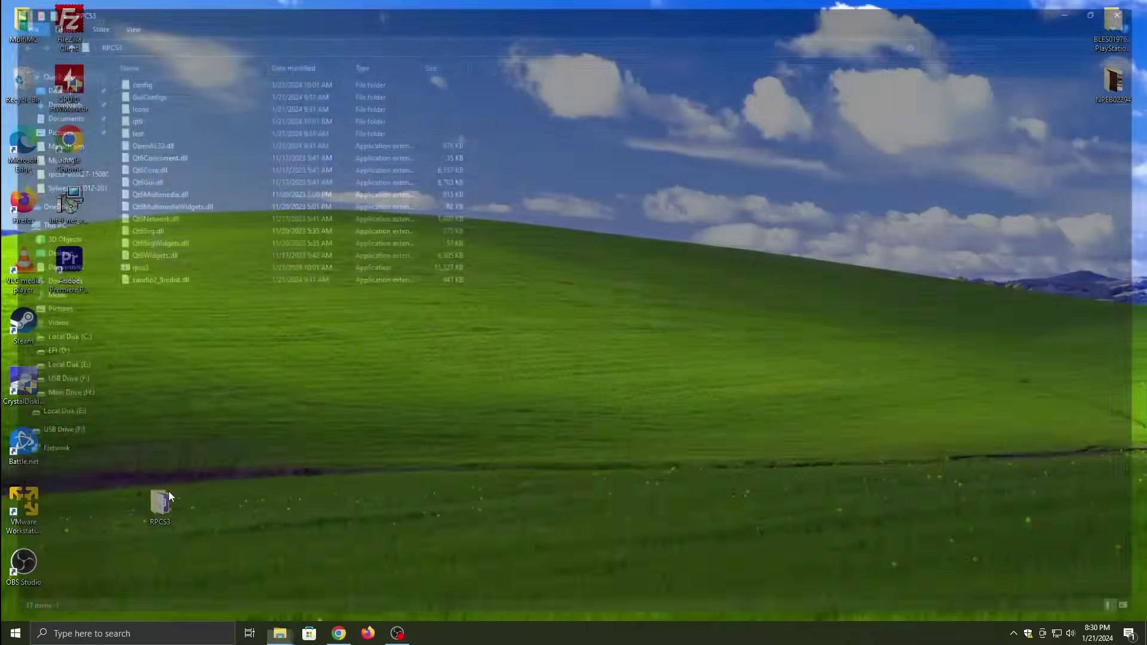
pyautogui.doubleClick(157, 269)
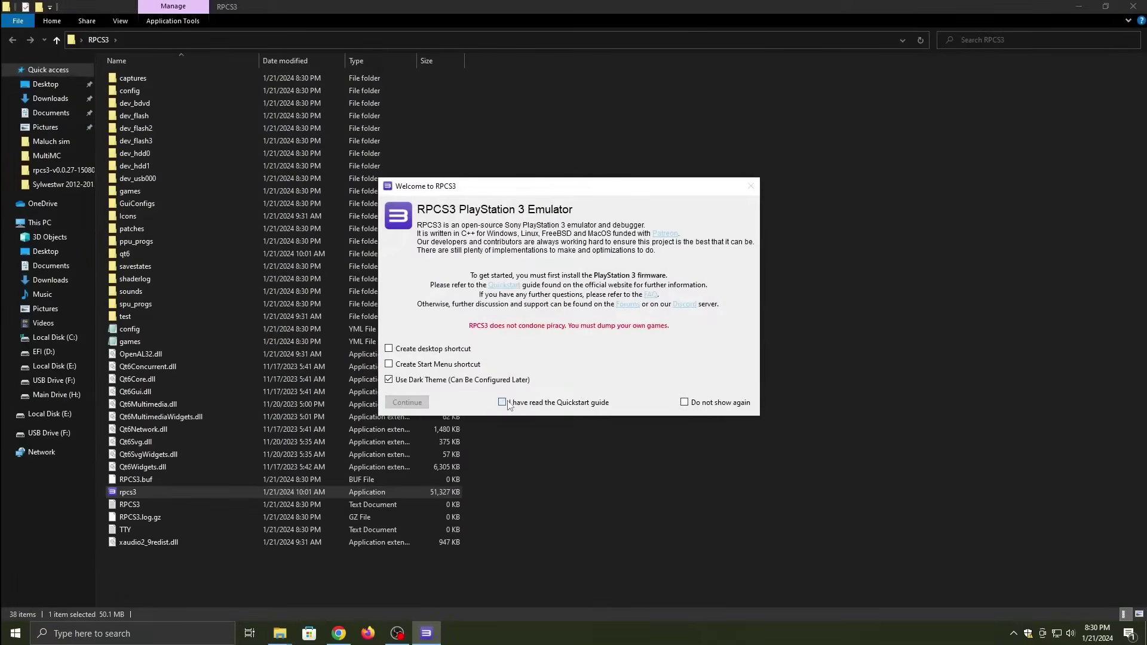
pyautogui.click(504, 402)
pyautogui.click(407, 402)
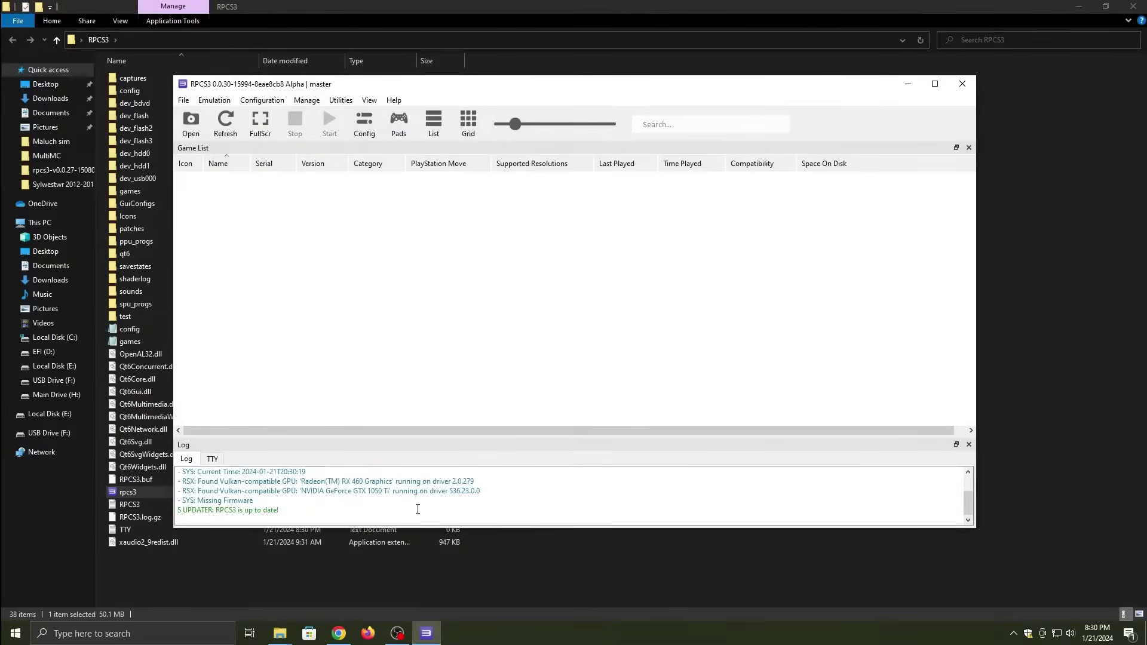
# Search 'PS3 Firmware' and open PlayStation's PS3 system software page.
pyautogui.click(339, 633)
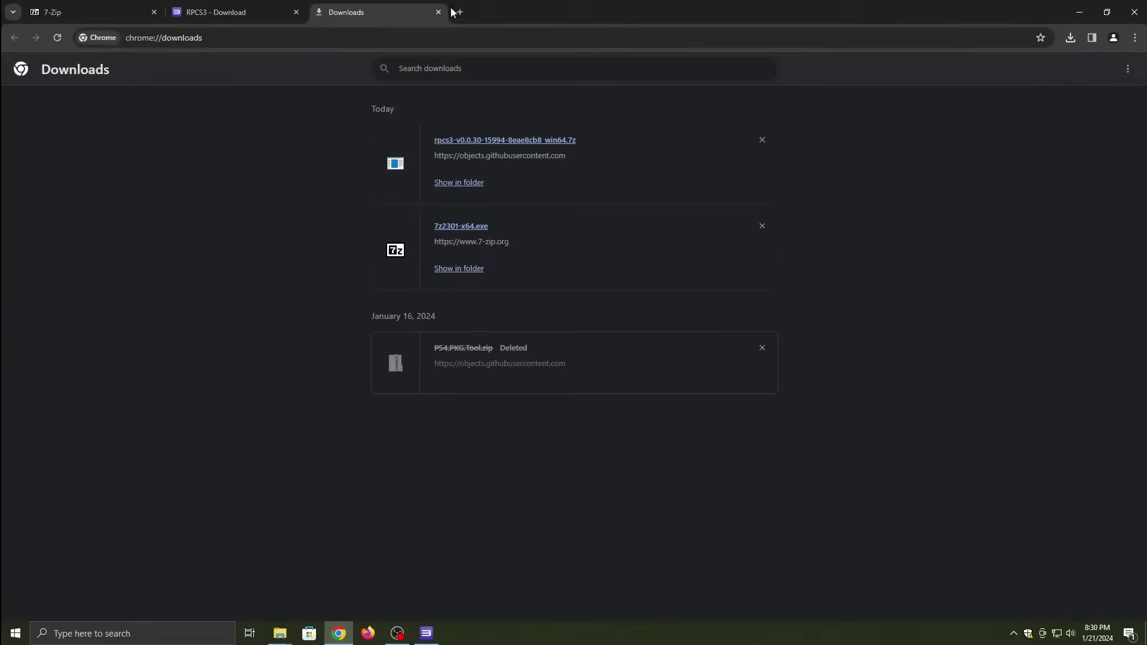
pyautogui.click(460, 12)
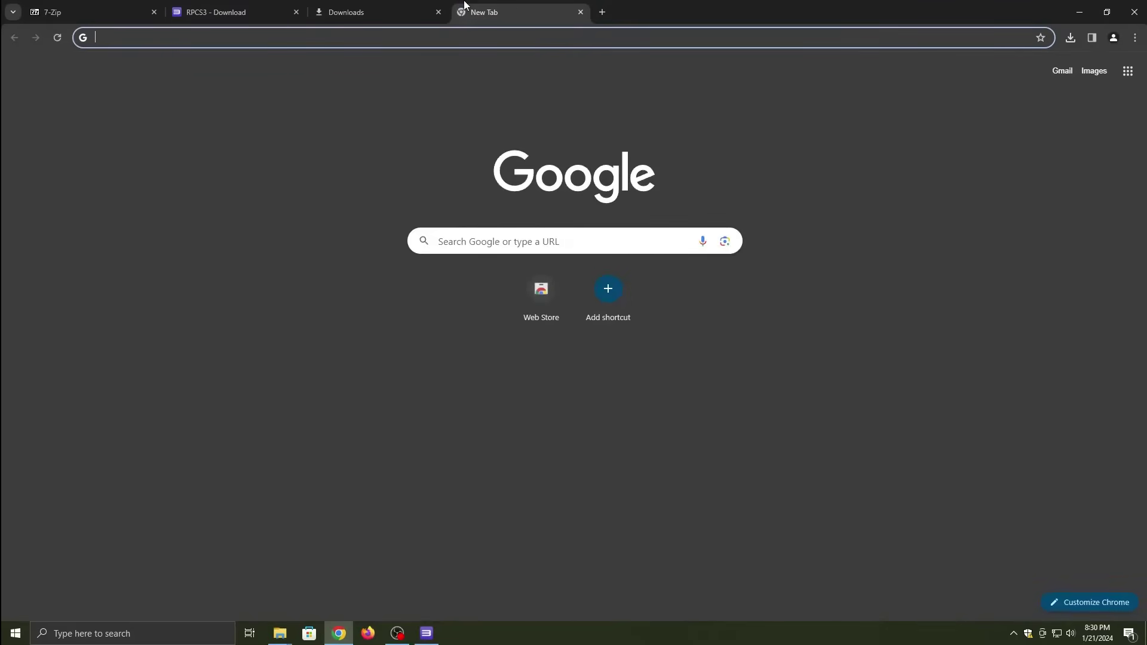
pyautogui.write('PS3 Firmwar')
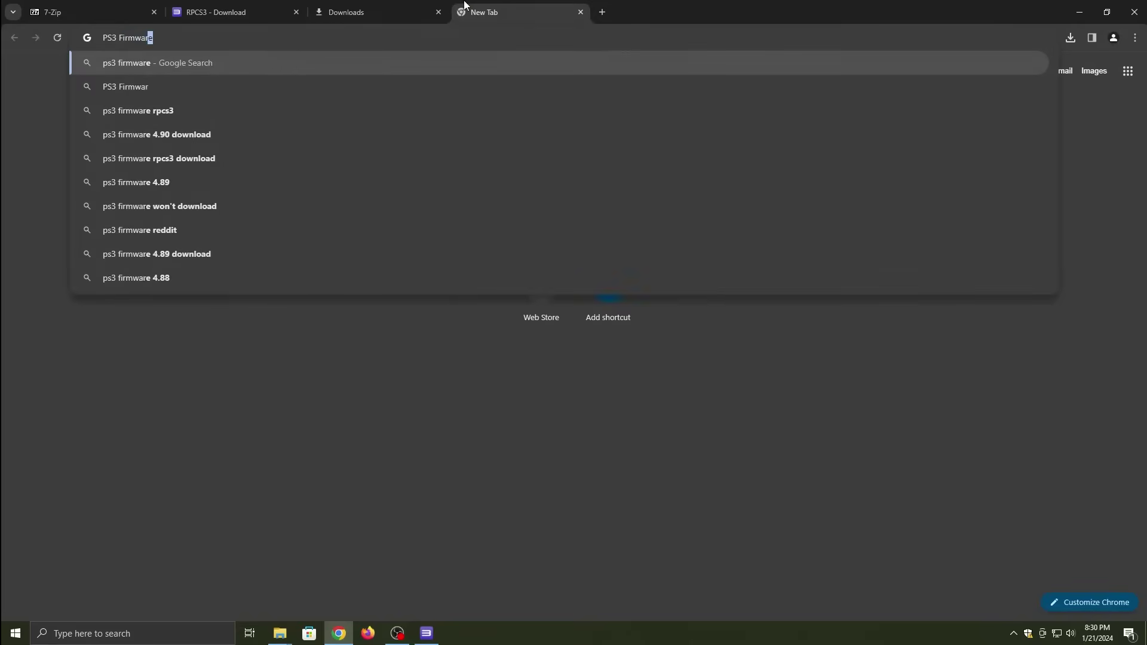
pyautogui.press('Return')
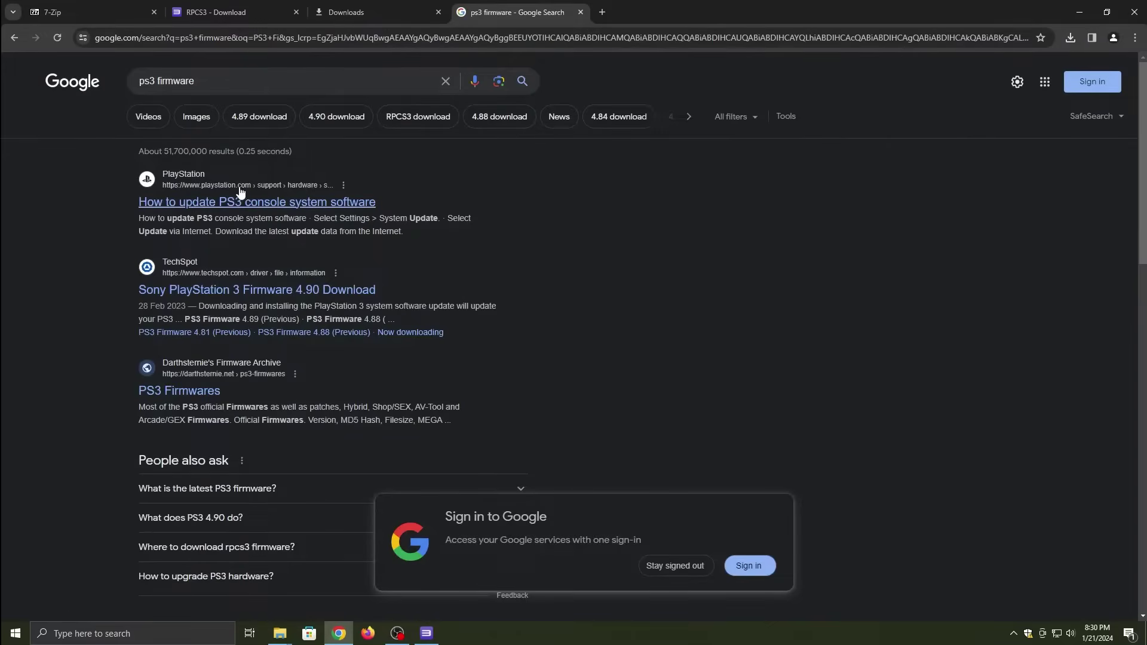
pyautogui.click(240, 191)
# Download PS3UPDAT.PUP under 'Update using a computer', proceeding past the certificate warning.
pyautogui.scroll(-4, 440, 466)
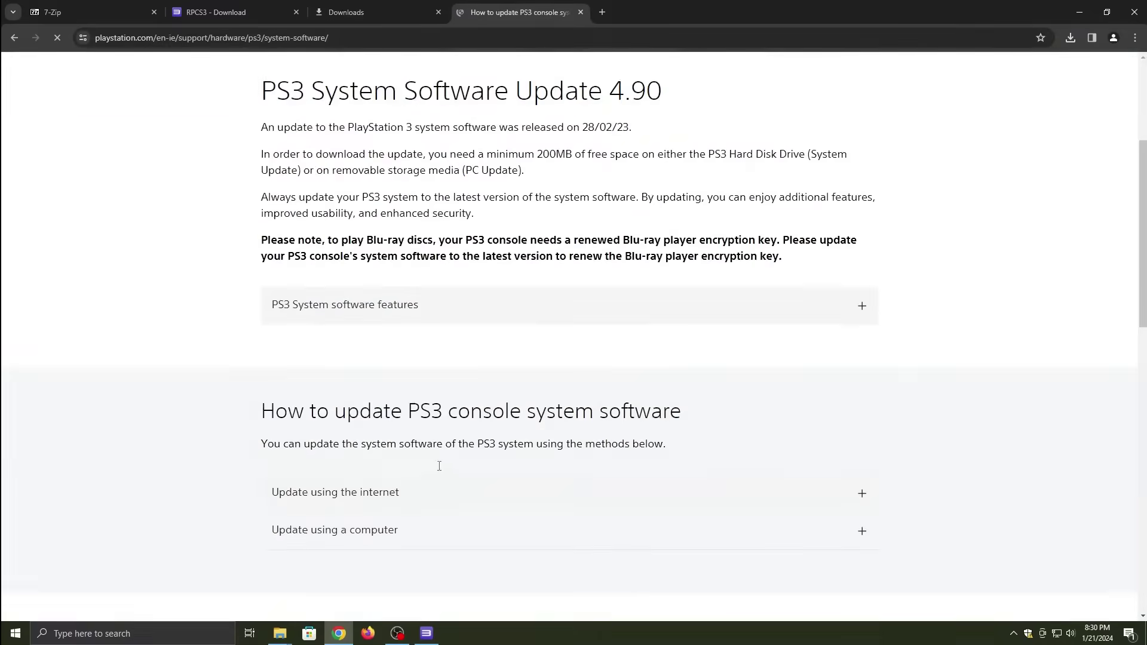
pyautogui.scroll(-2, 439, 466)
pyautogui.click(401, 411)
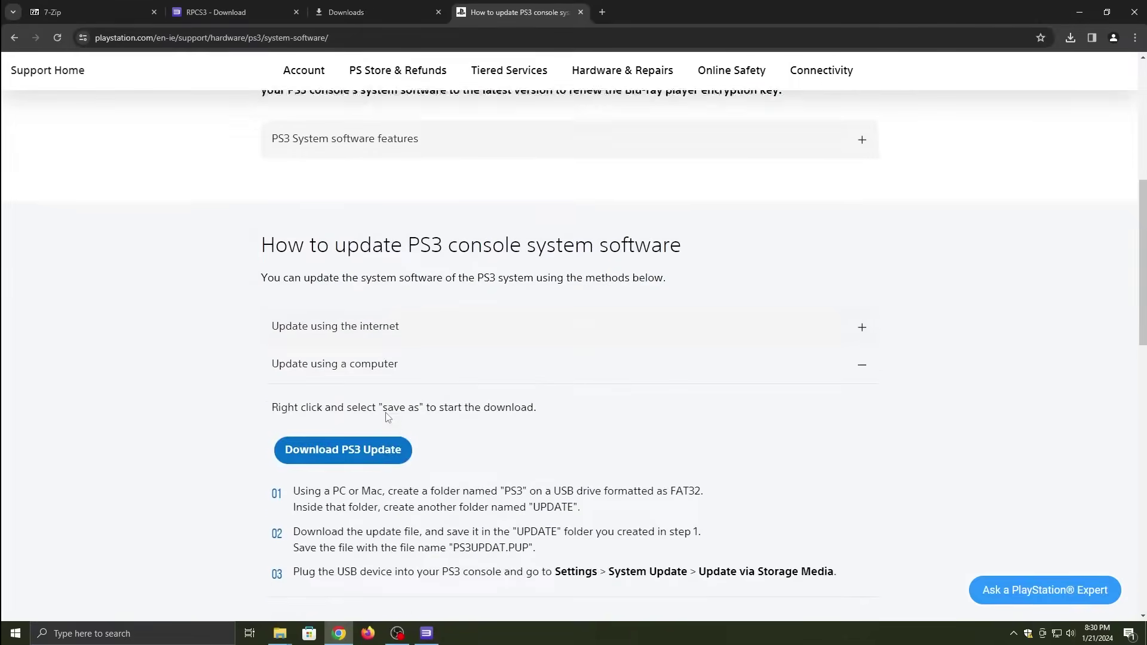
pyautogui.click(383, 445)
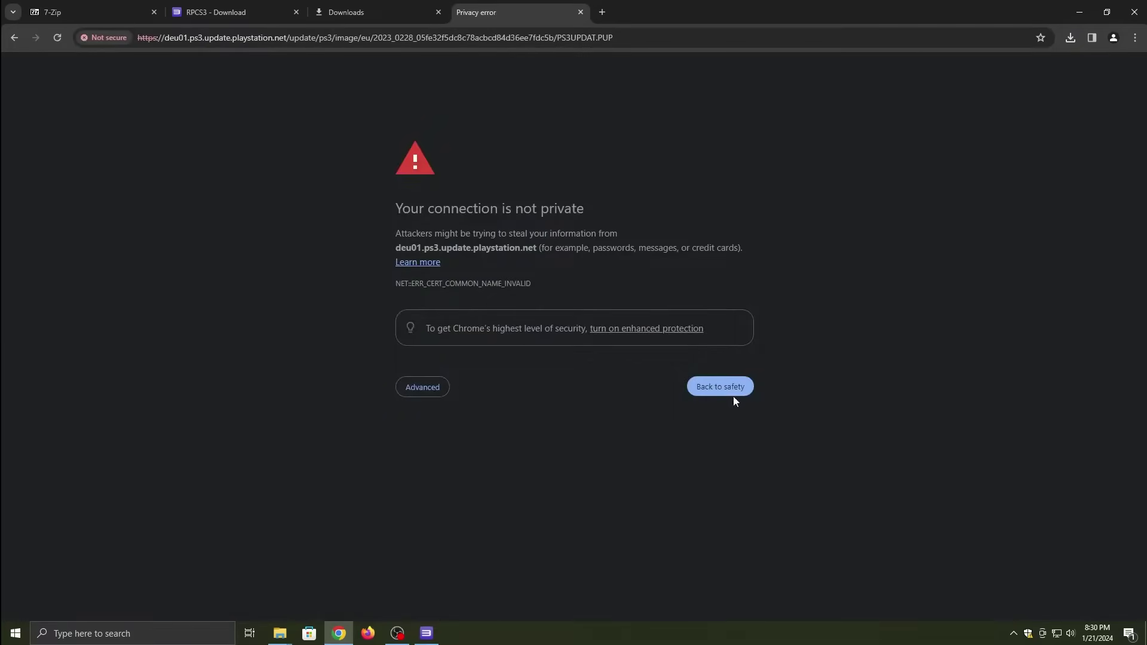
pyautogui.click(424, 388)
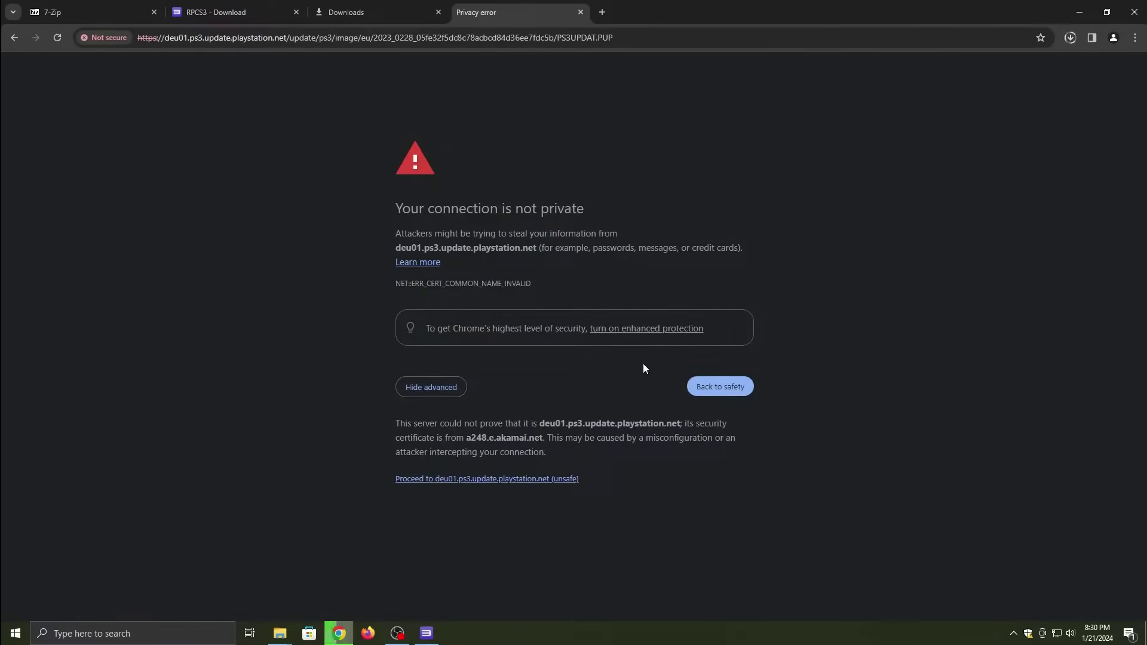
pyautogui.click(1069, 39)
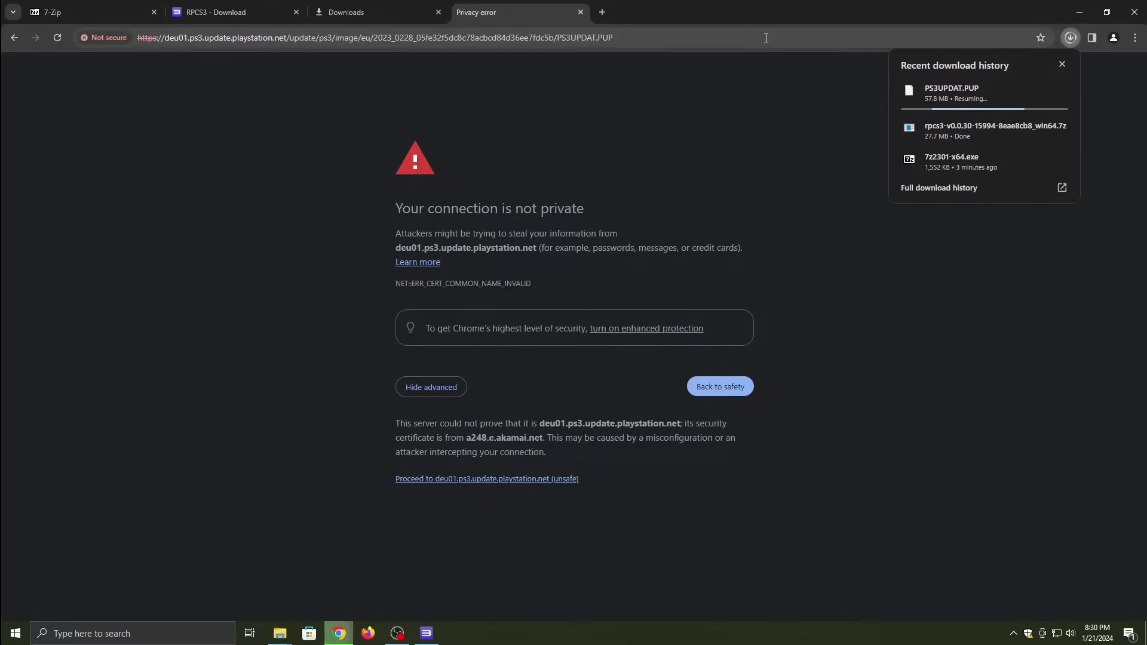
# Close the privacy error tab and remove the deleted PS4.PKG.Tool.zip download entry.
pyautogui.click(580, 12)
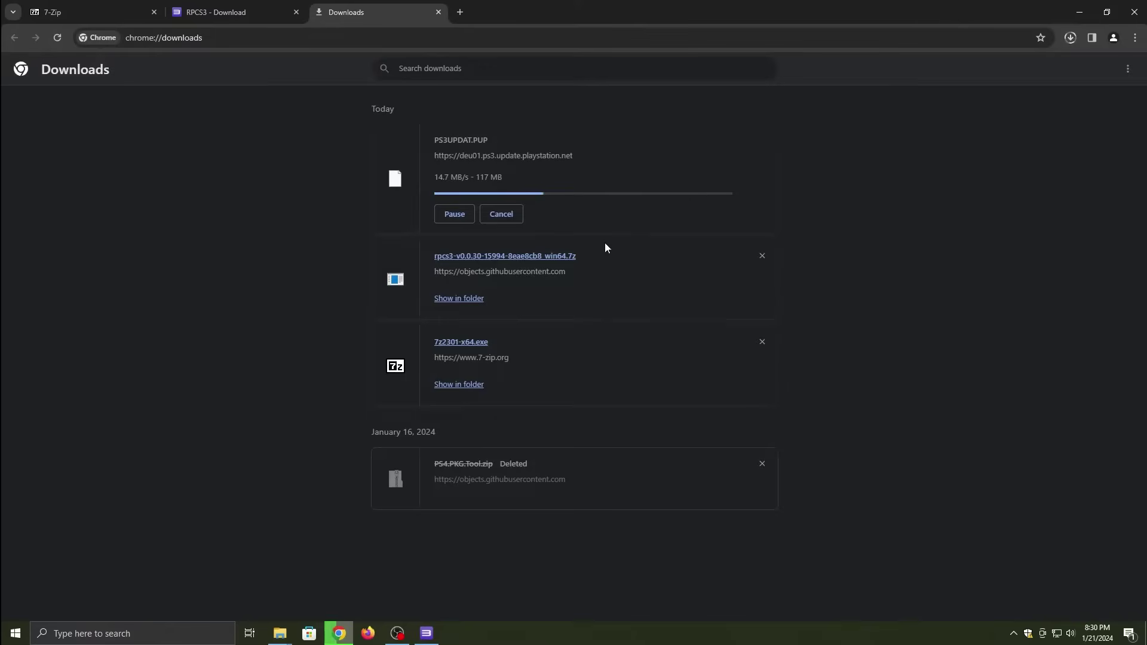
pyautogui.click(762, 464)
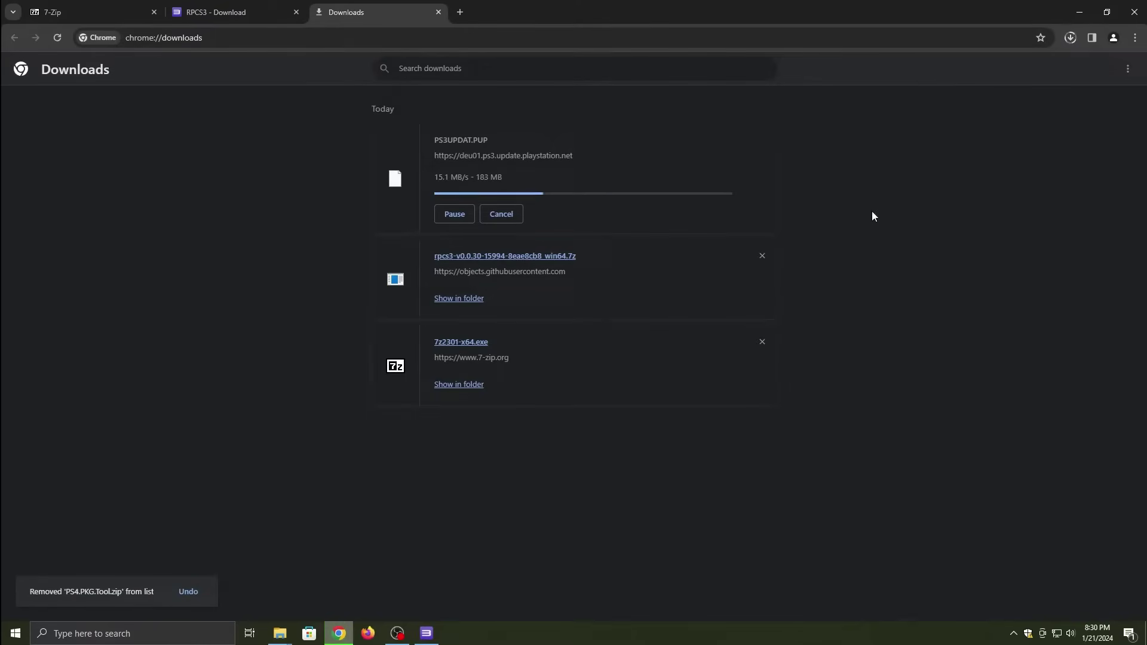
pyautogui.click(1078, 10)
# Install the PS3UPDAT.PUP firmware from the Downloads folder via File > Install Firmware.
pyautogui.click(183, 102)
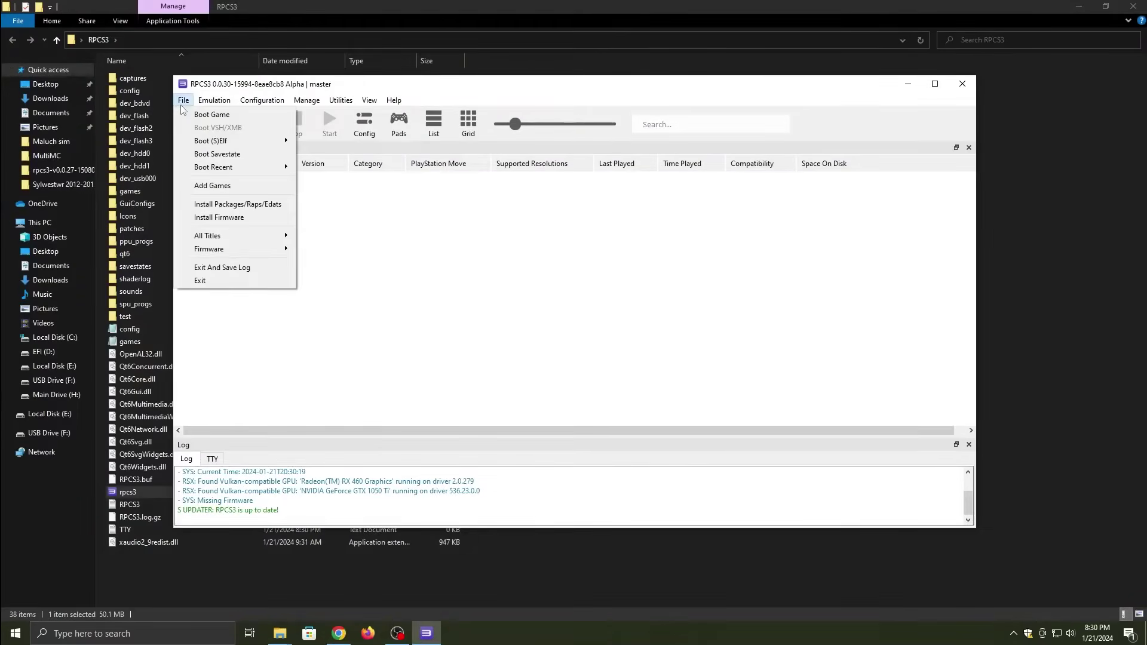
pyautogui.click(219, 217)
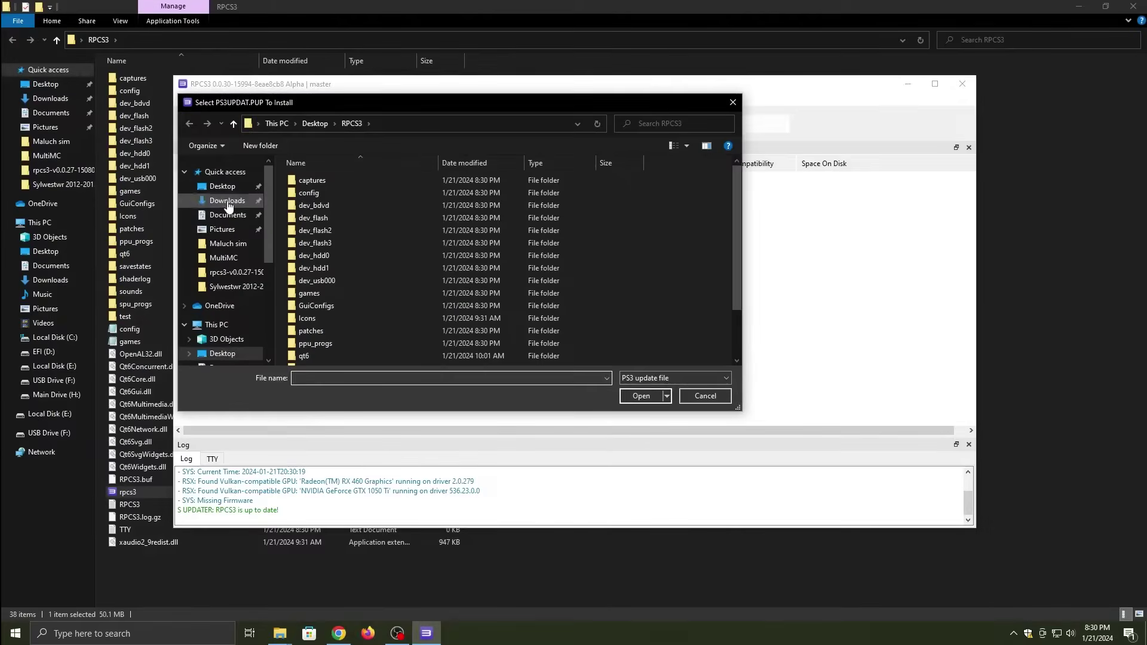
pyautogui.click(227, 200)
pyautogui.doubleClick(349, 196)
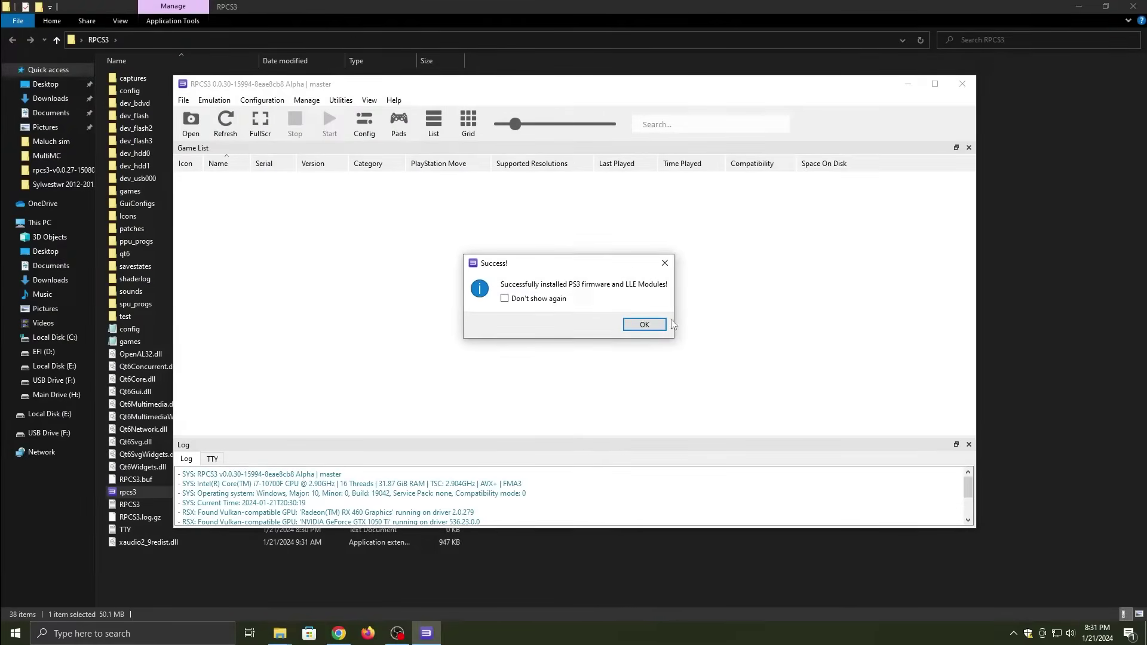
pyautogui.click(644, 325)
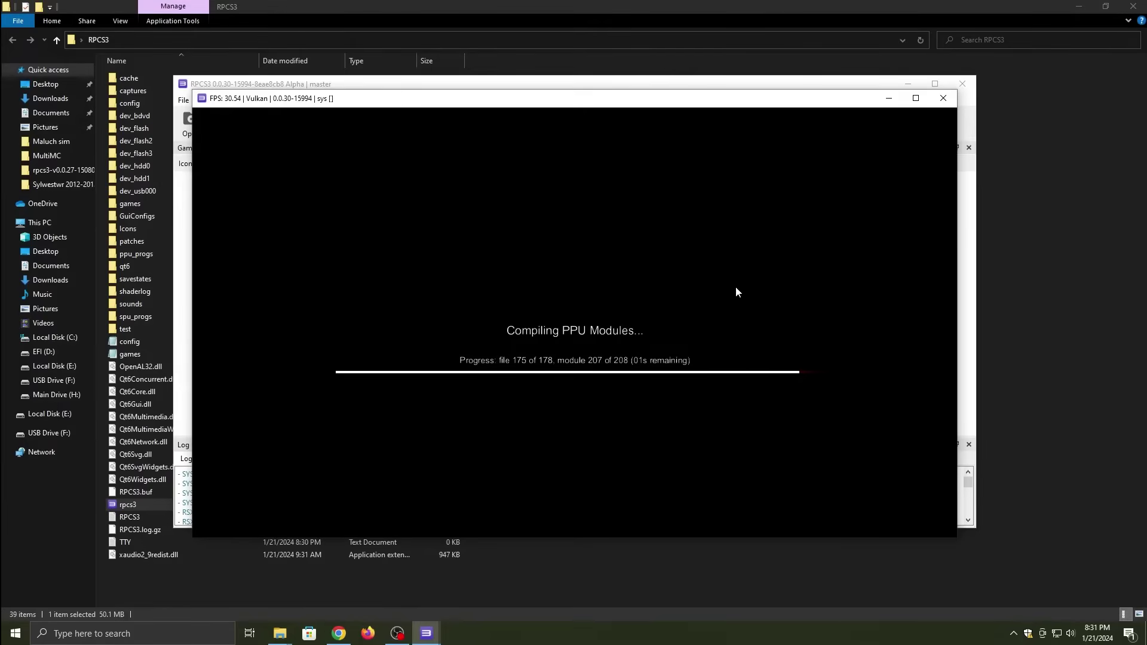
# After compiling finishes, close the RPCS3 folder window and bring the main window forward.
pyautogui.click(1135, 5)
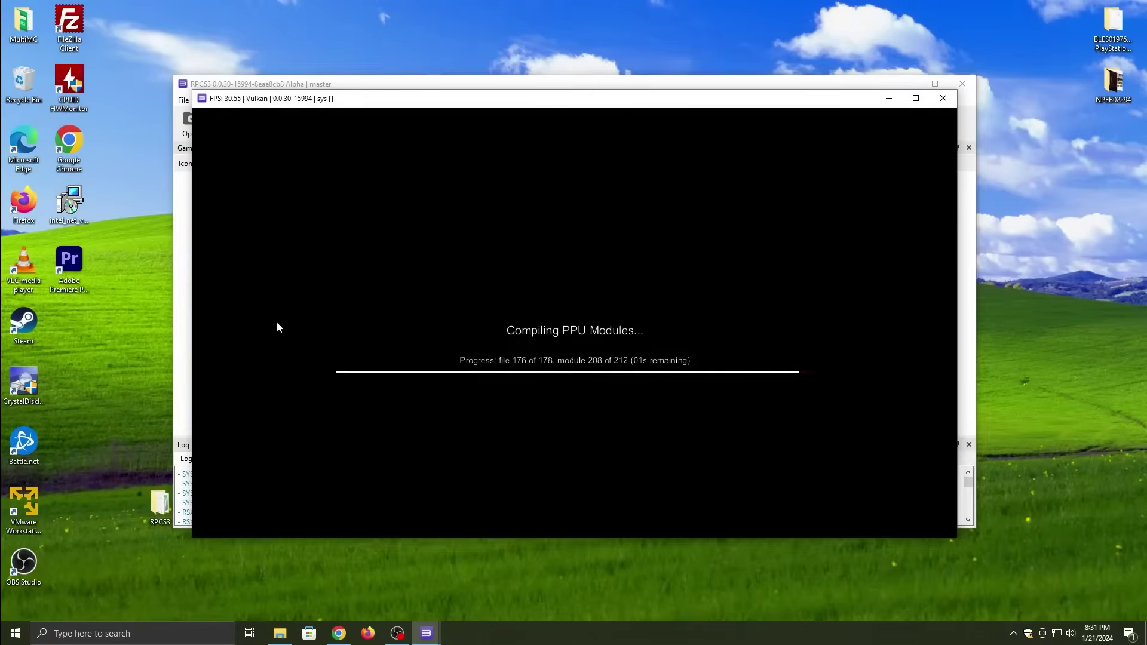
pyautogui.moveTo(322, 98); pyautogui.dragTo(367, 46)
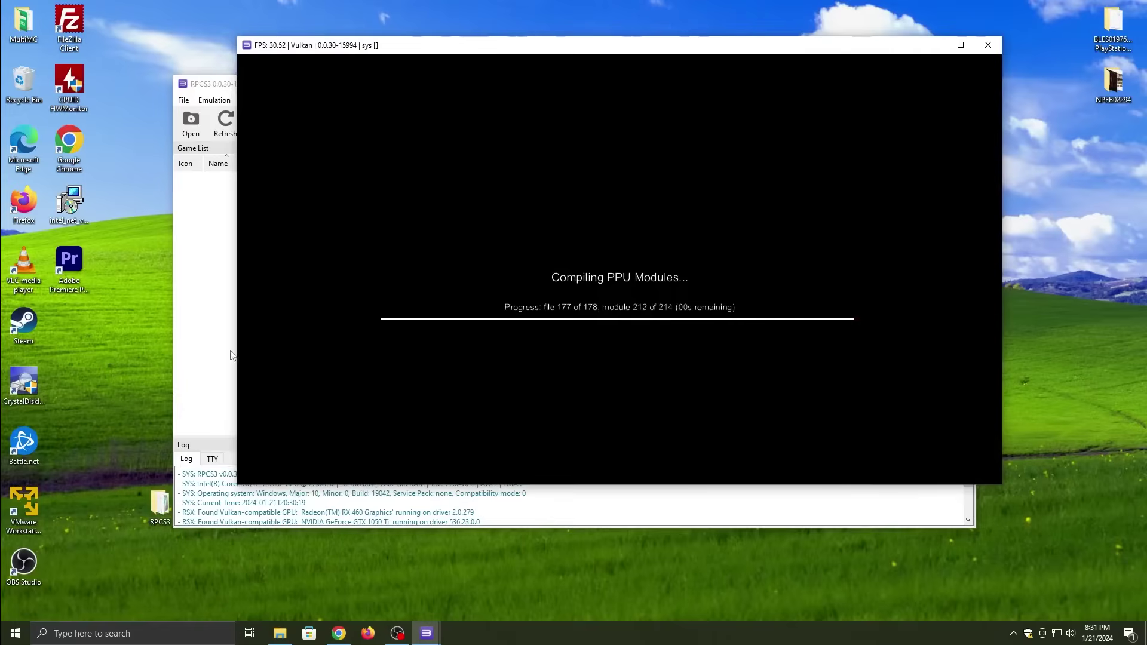
pyautogui.click(203, 358)
pyautogui.click(728, 69)
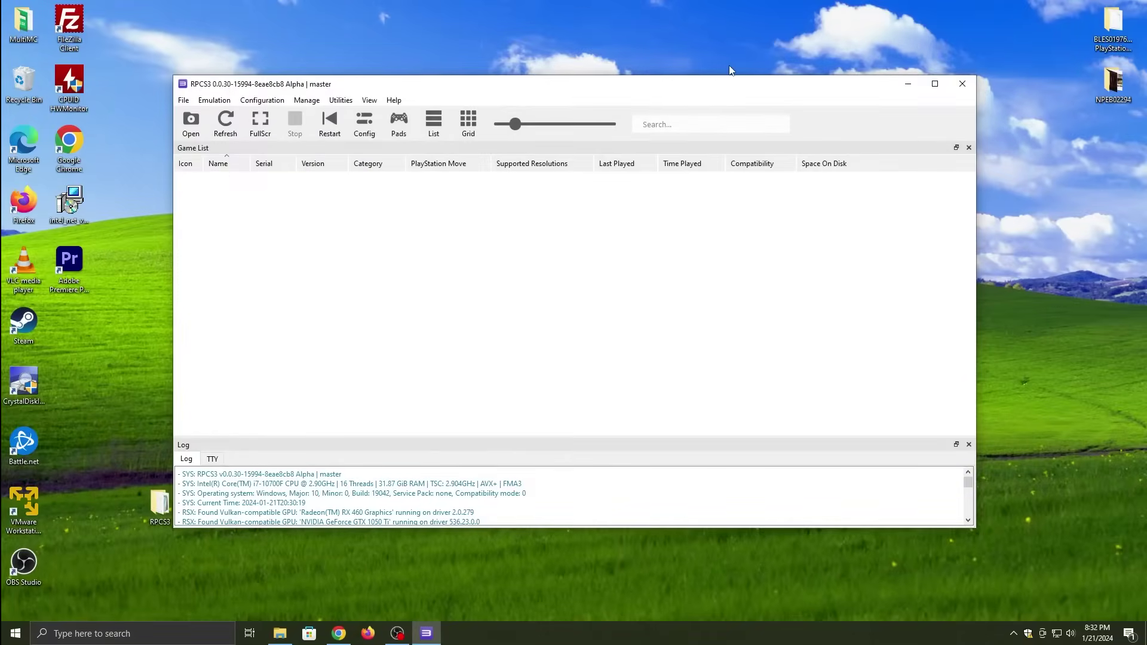
# Refresh the game list and add the BLES01976 folder from the Desktop.
pyautogui.click(226, 123)
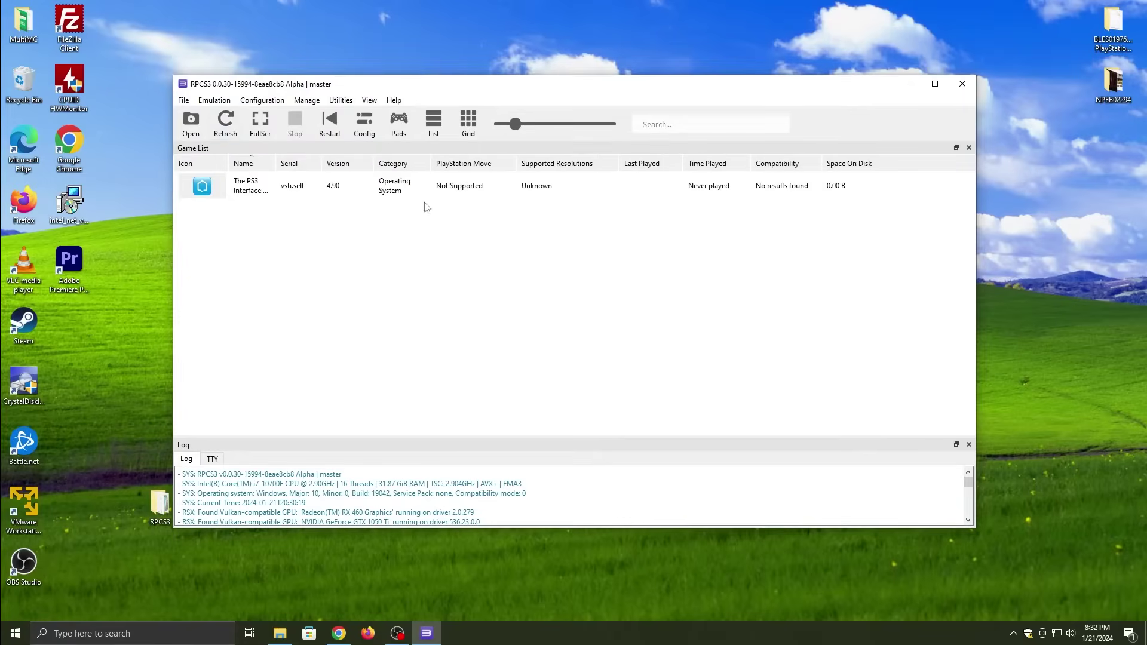
pyautogui.click(184, 100)
pyautogui.click(225, 186)
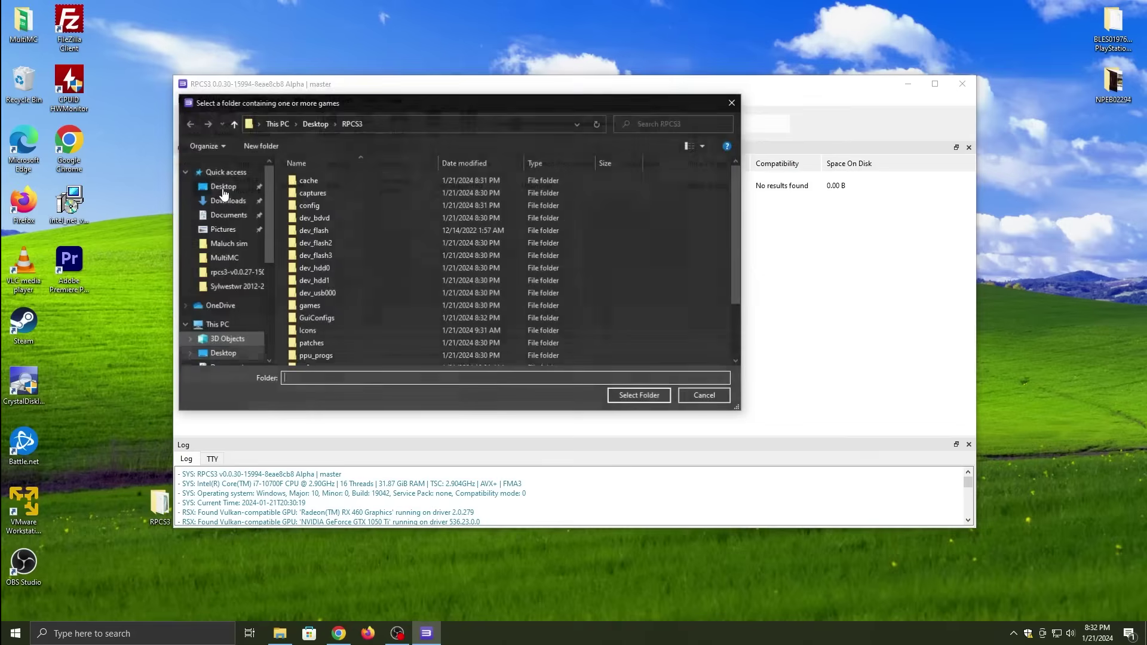
pyautogui.click(243, 354)
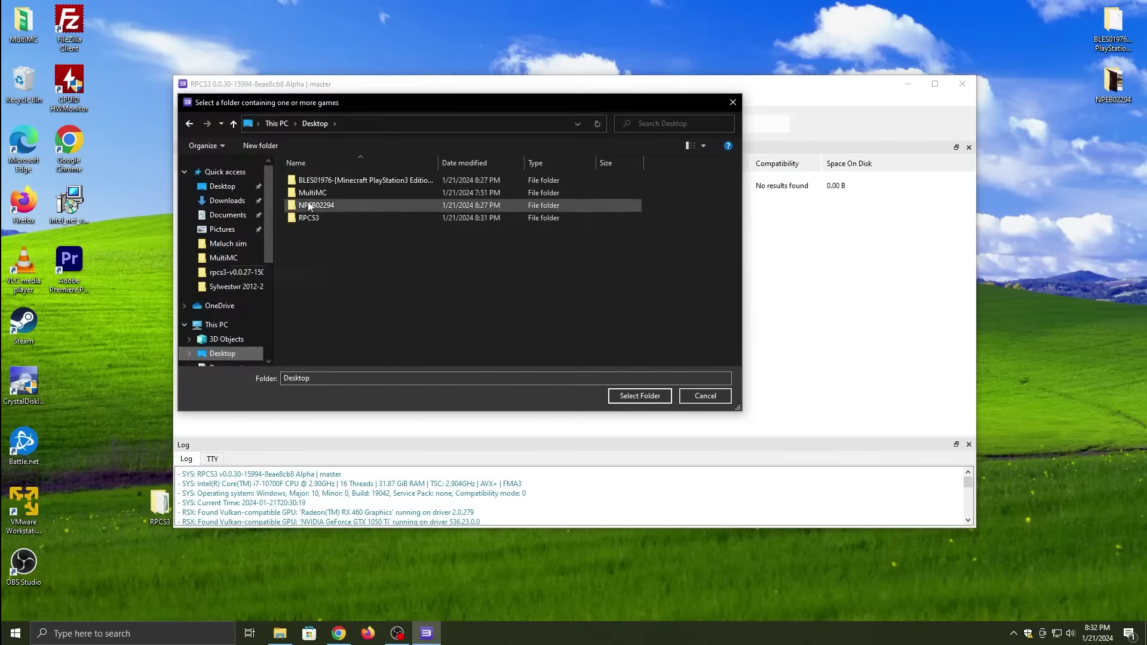
pyautogui.moveTo(343, 180)
pyautogui.mouseDown()
pyautogui.moveTo(350, 192)
pyautogui.moveTo(325, 182)
pyautogui.mouseUp()
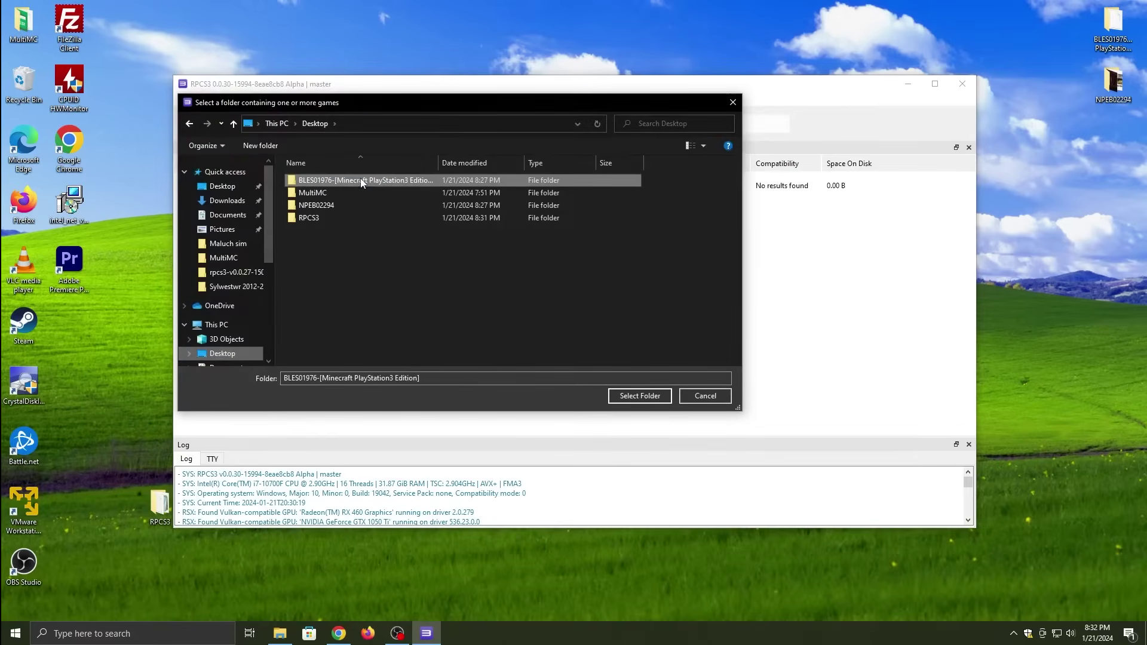
pyautogui.click(634, 397)
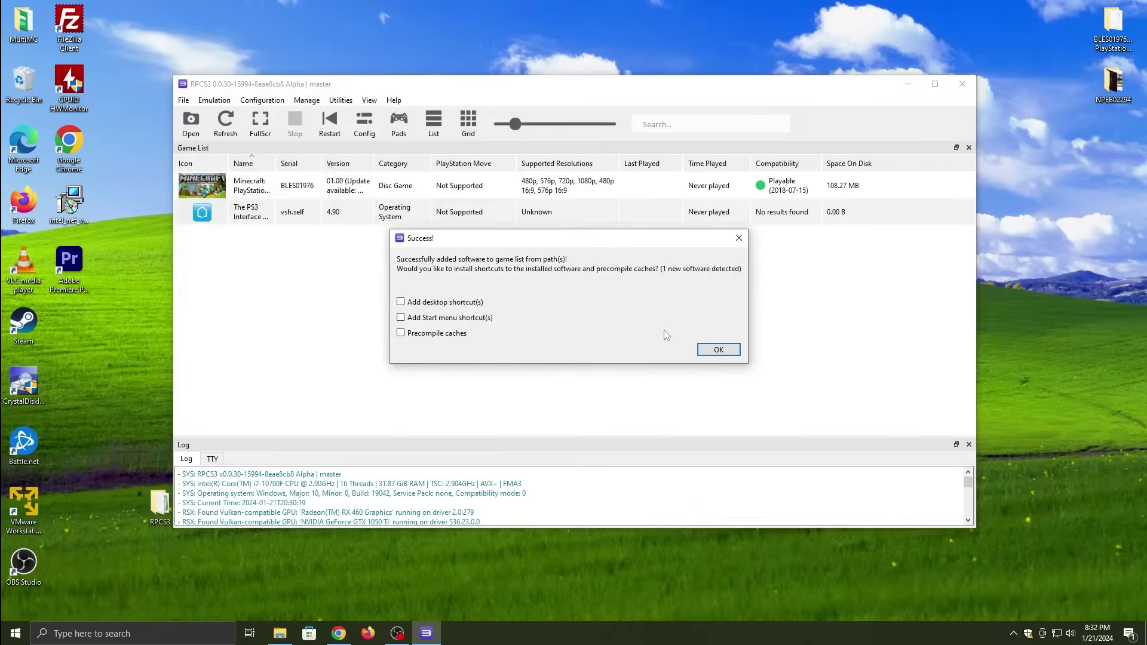
pyautogui.click(718, 349)
# Add the NPEB02294 folder from the Desktop, then boot Minecraft: PlayStation 3 Edition.
pyautogui.click(184, 100)
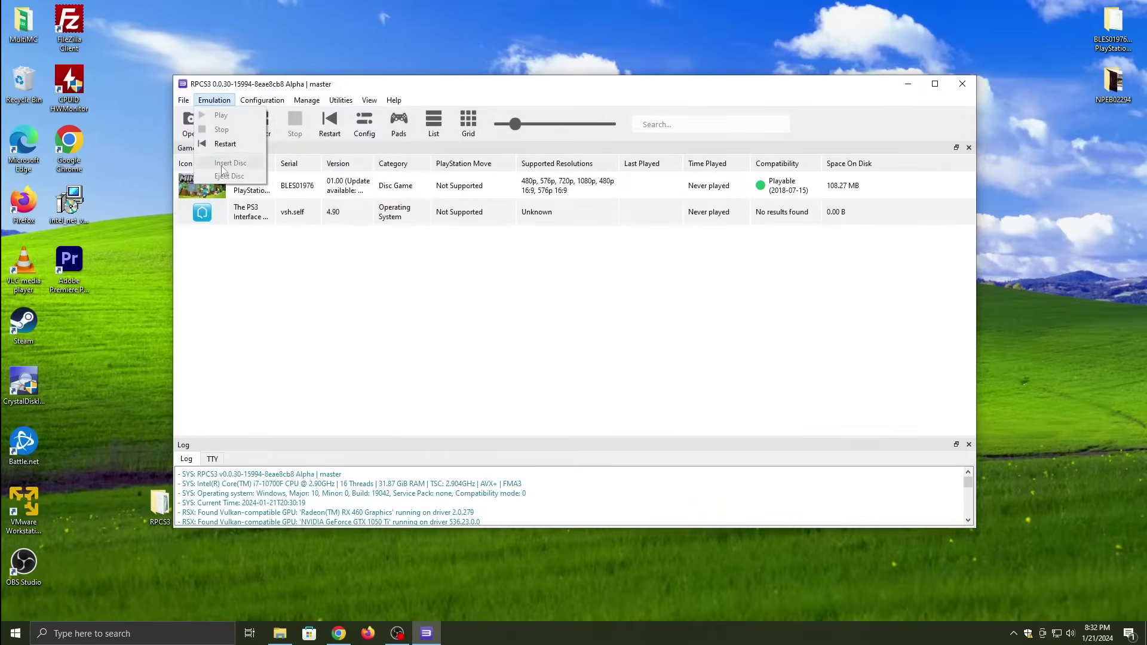
pyautogui.click(204, 188)
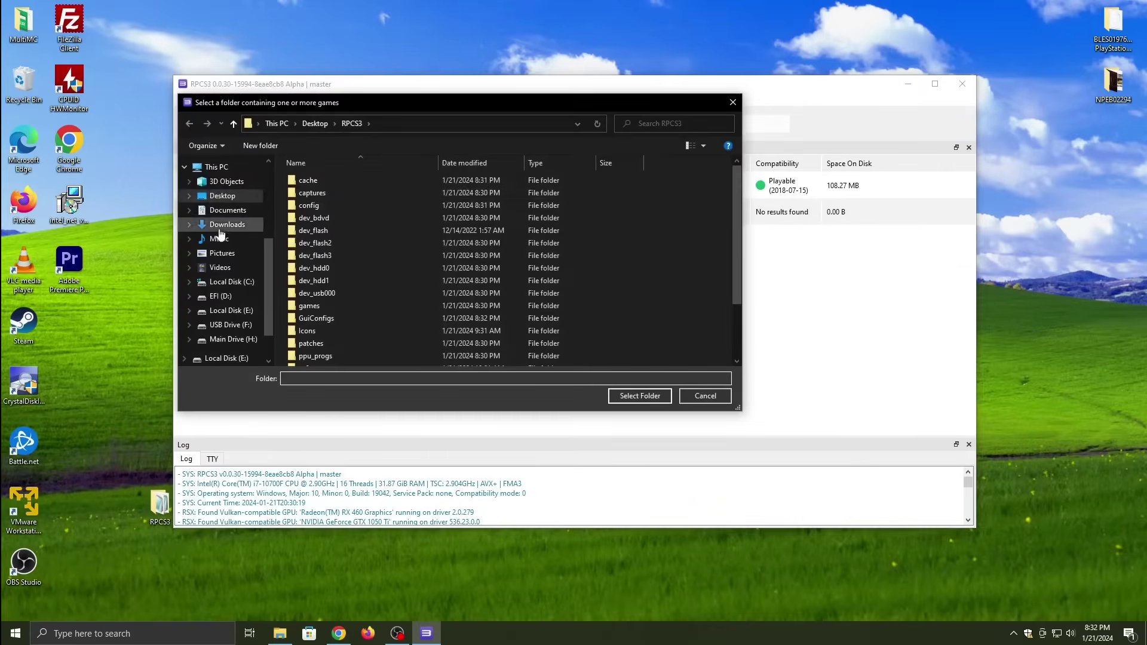
pyautogui.click(206, 196)
pyautogui.click(322, 205)
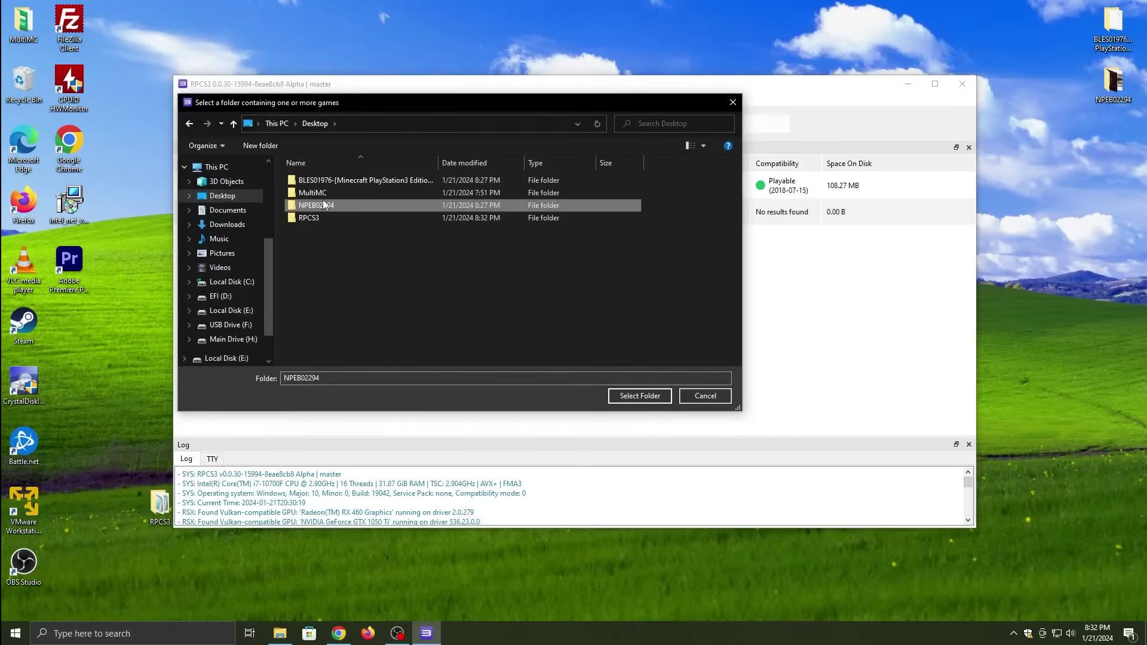
pyautogui.click(648, 398)
pyautogui.click(707, 350)
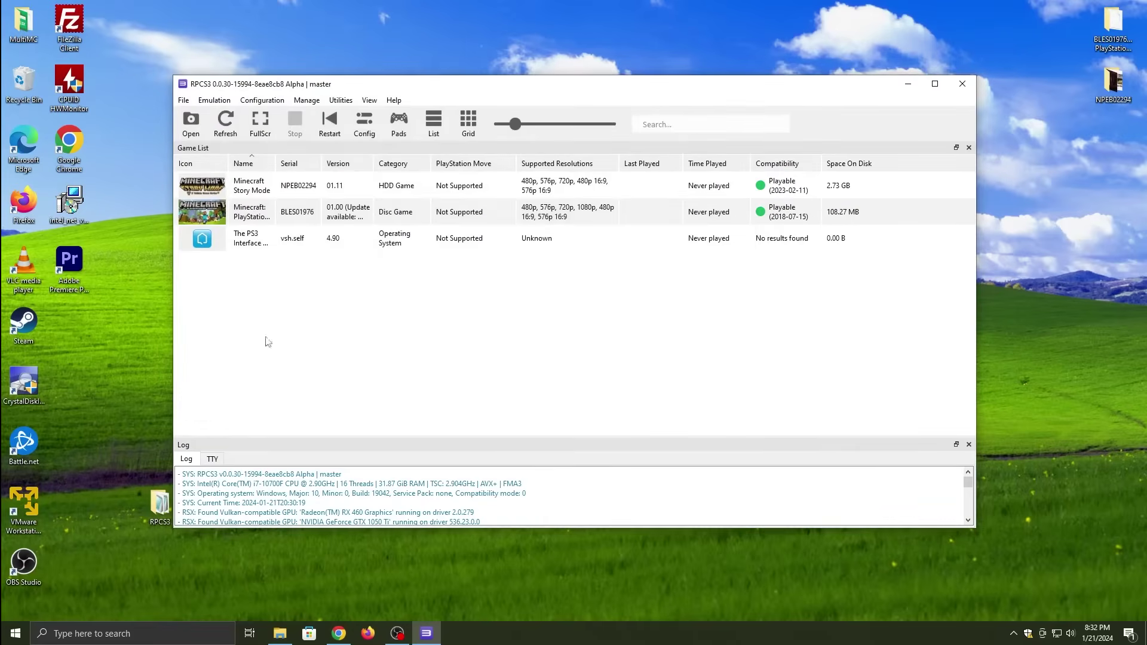
pyautogui.doubleClick(390, 213)
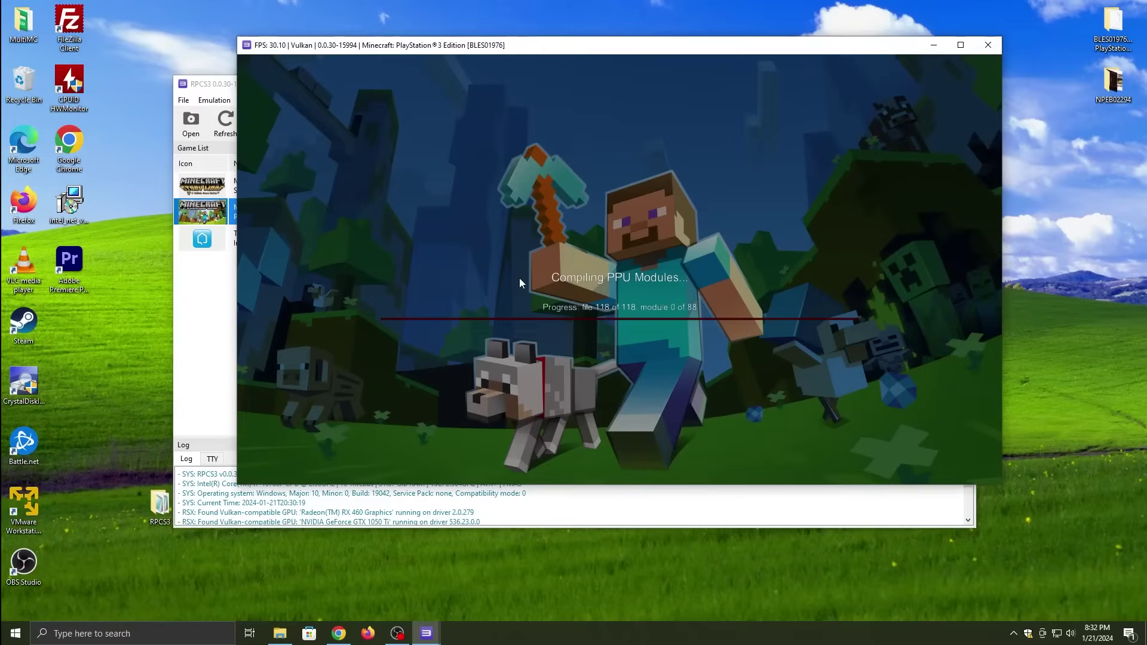
# Switch between the main RPCS3 window and the Minecraft window while PPU modules compile.
pyautogui.scroll(-1, 553, 514)
pyautogui.click(553, 515)
pyautogui.moveTo(968, 482); pyautogui.dragTo(968, 505)
pyautogui.click(991, 354)
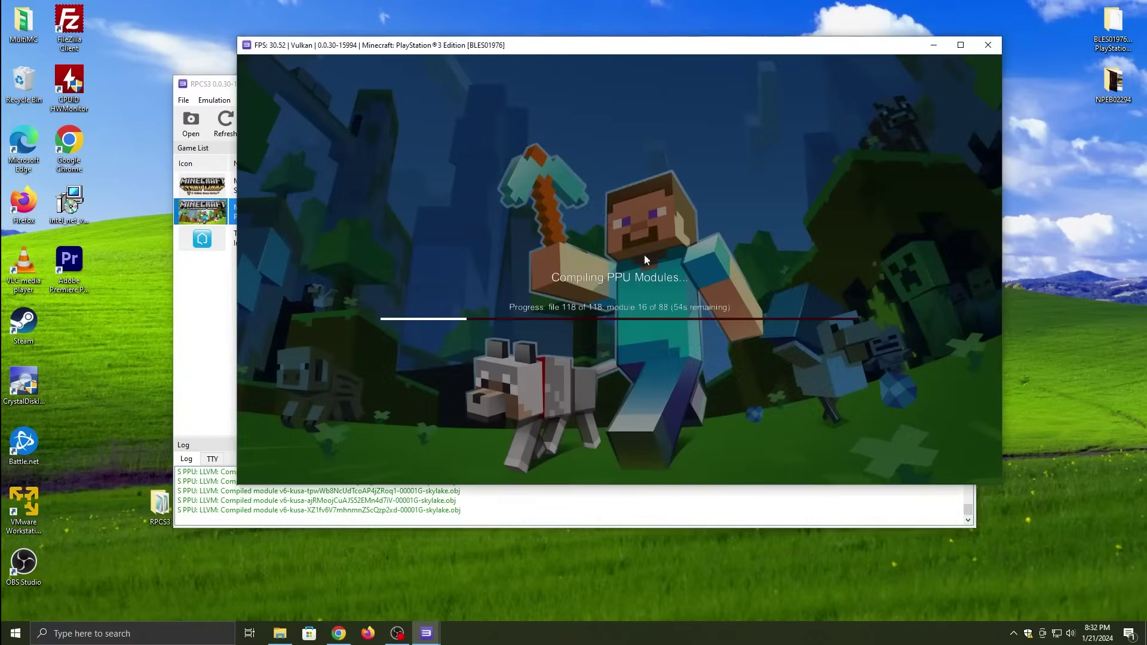
pyautogui.click(226, 345)
# Set the GPU Resolution Scale to 150% (1920x1080) in Configuration and save.
pyautogui.click(301, 100)
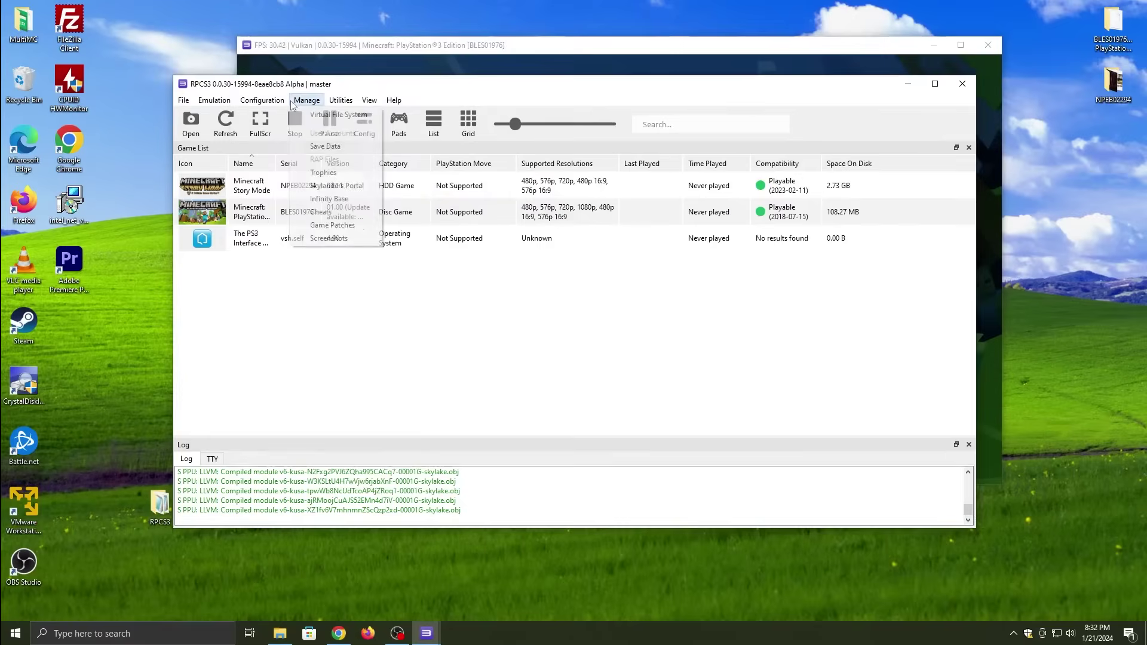
pyautogui.click(275, 113)
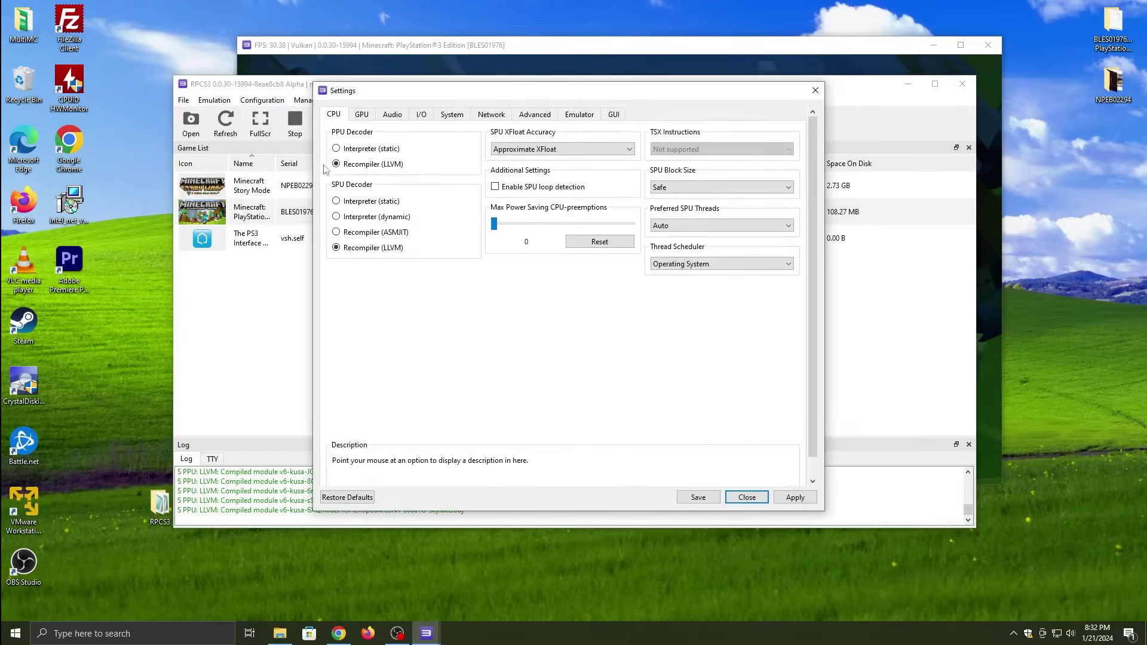
pyautogui.click(363, 115)
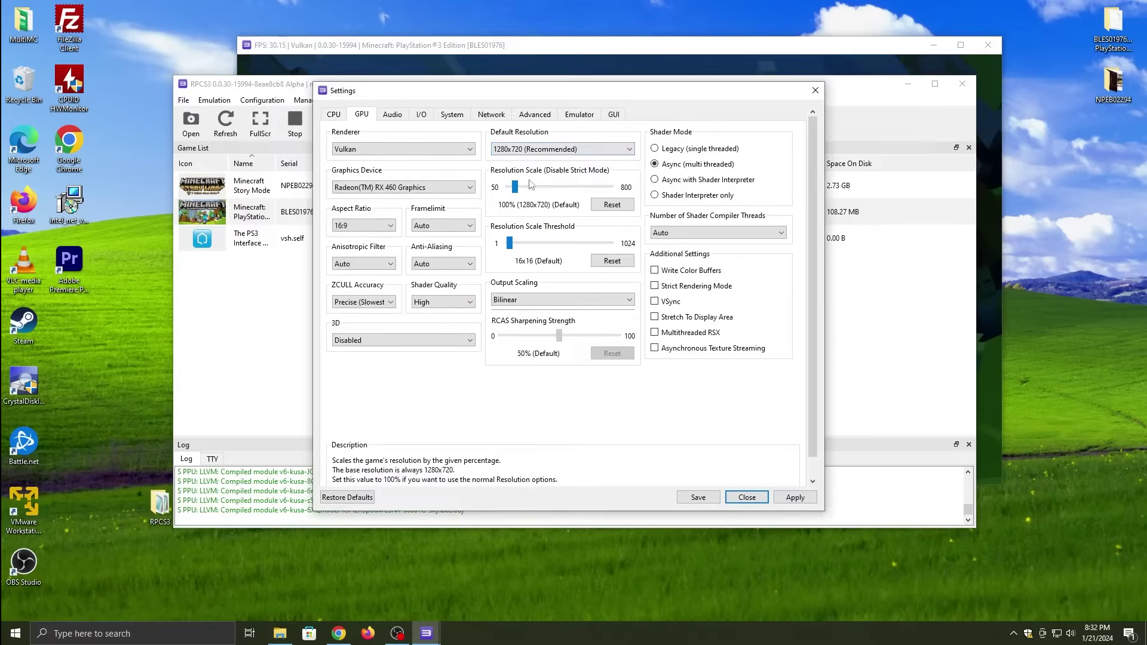
pyautogui.moveTo(513, 189); pyautogui.dragTo(525, 197)
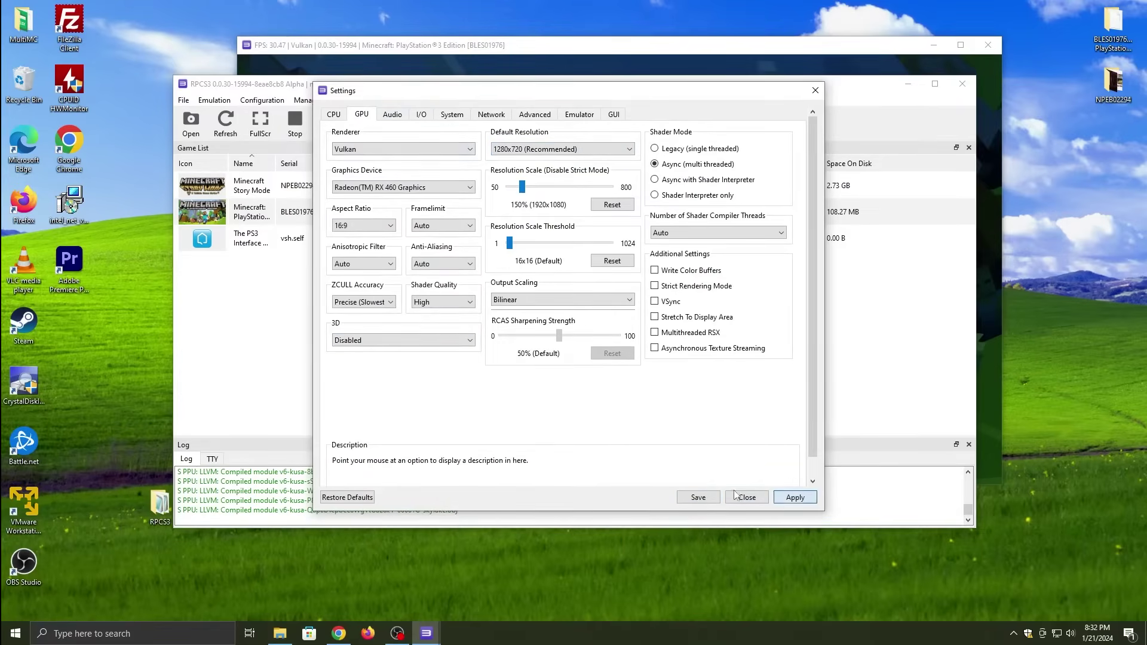
pyautogui.click(715, 496)
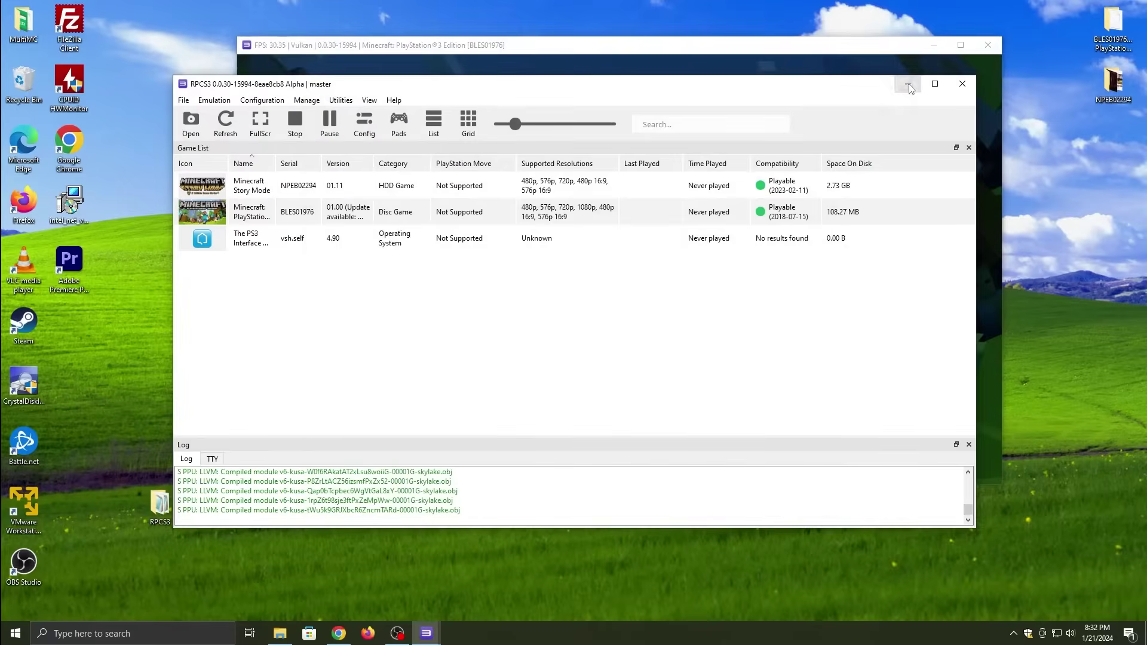
pyautogui.click(897, 71)
# Open Pads and choose the DualShock 4 handler for Player 1.
pyautogui.moveTo(426, 633)
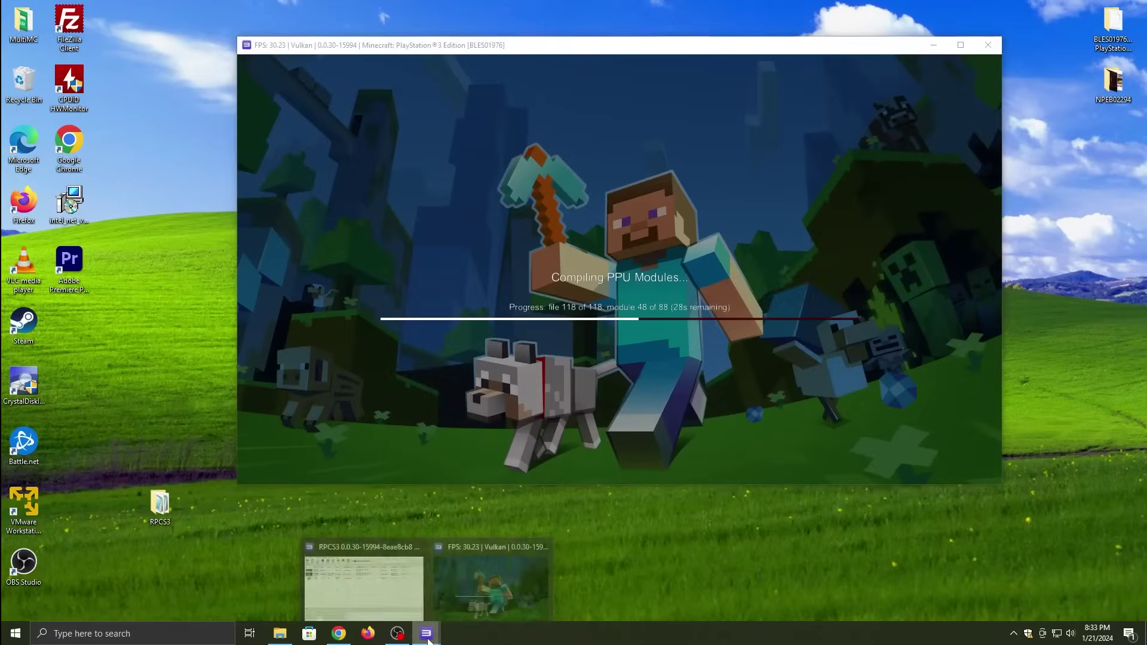
pyautogui.click(361, 576)
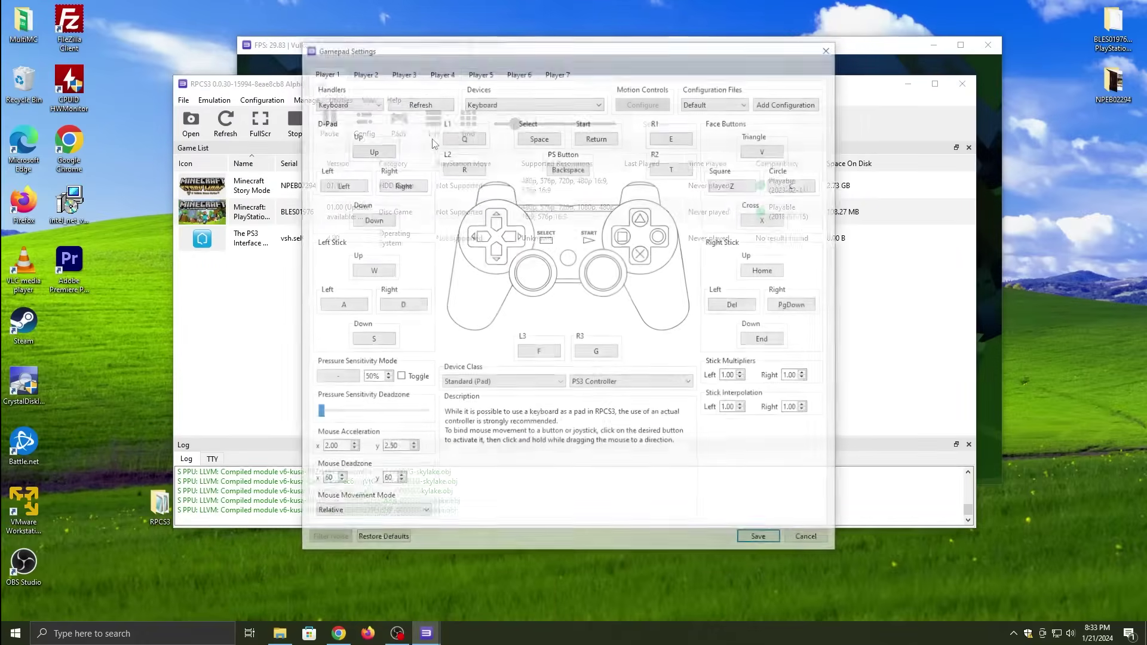
pyautogui.click(395, 122)
pyautogui.click(355, 104)
pyautogui.click(351, 149)
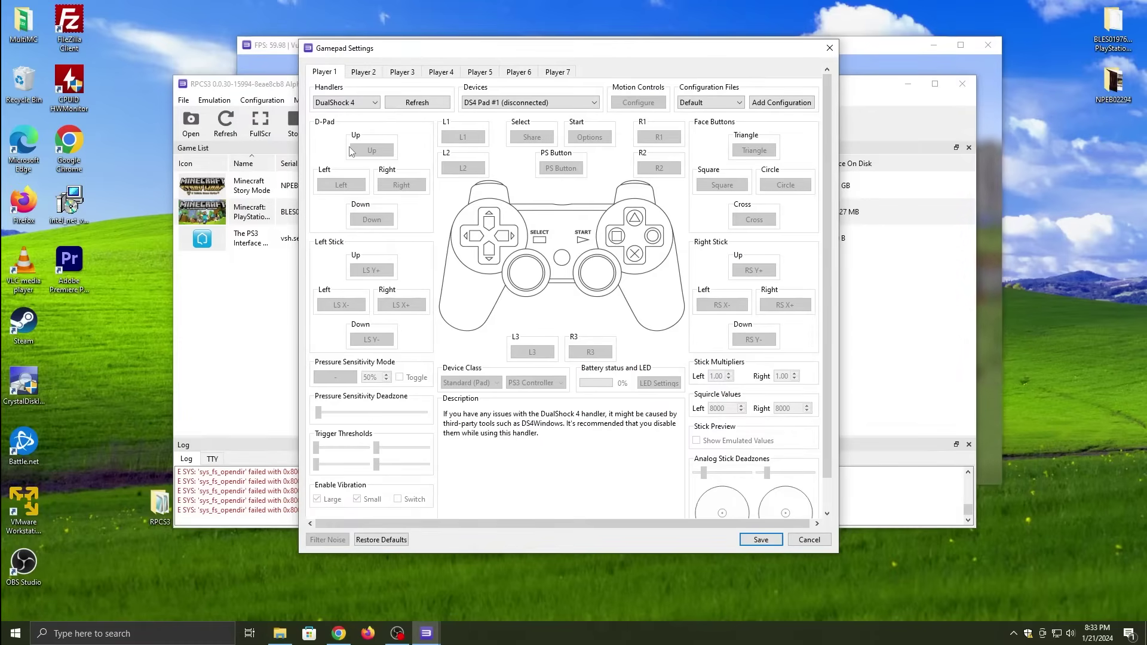
# Nudge the Minecraft window aside and return Gamepad Settings to the front.
pyautogui.moveTo(907, 48); pyautogui.dragTo(903, 46)
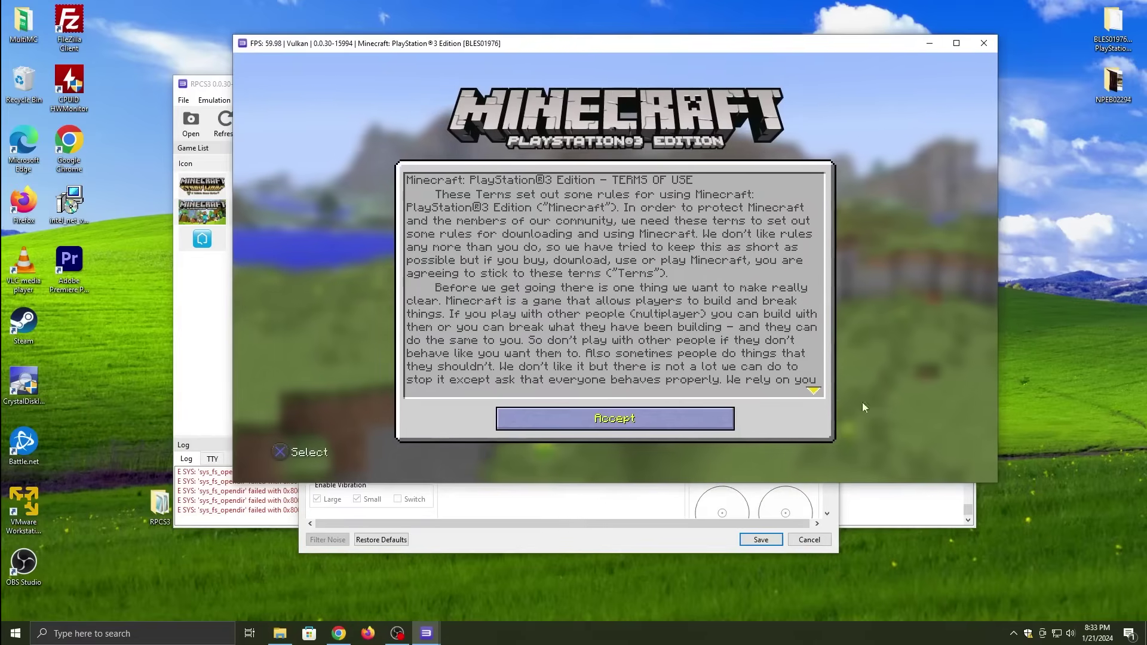
pyautogui.moveTo(426, 633)
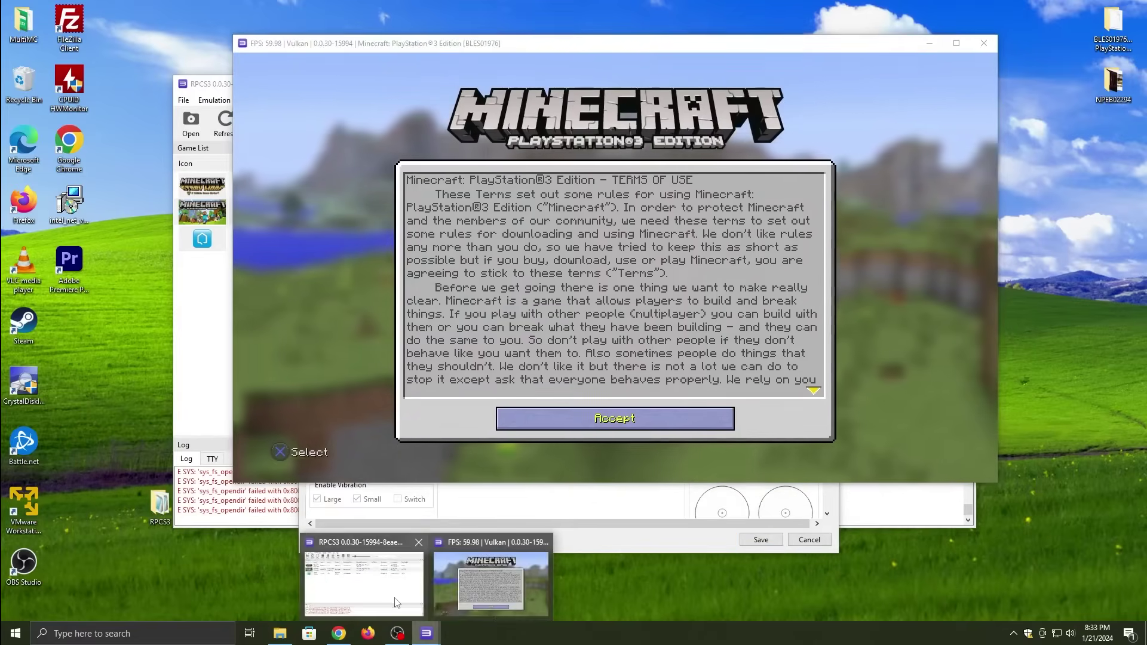
pyautogui.click(366, 582)
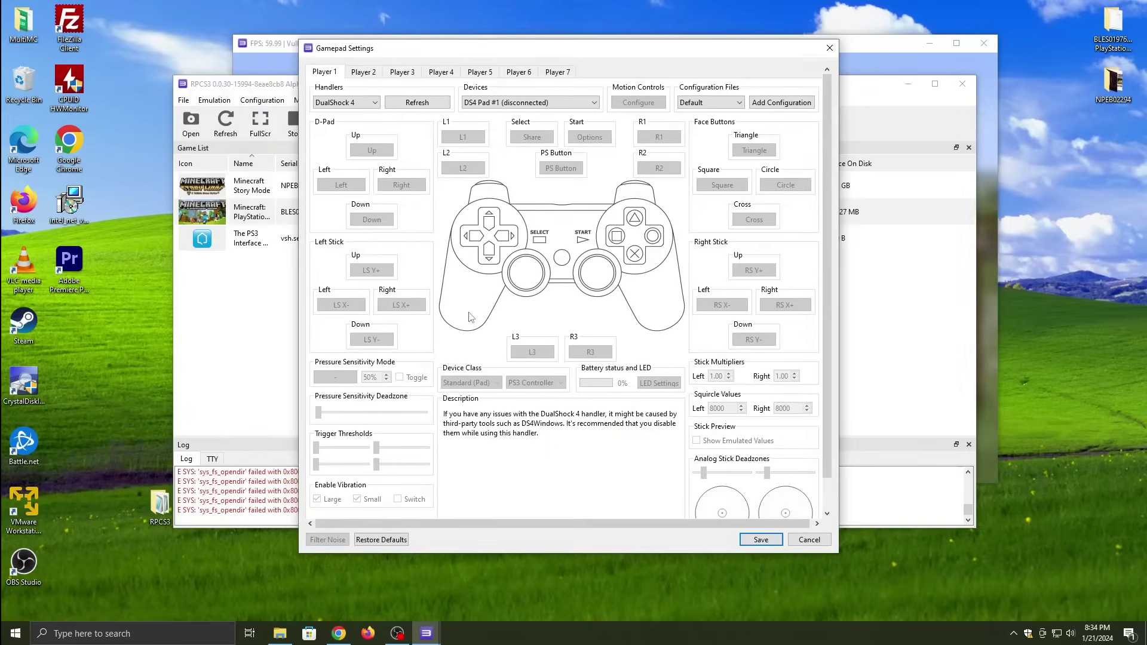
# Confirm DS4 Pad #1 is the Player 1 device and save the gamepad settings.
pyautogui.click(531, 102)
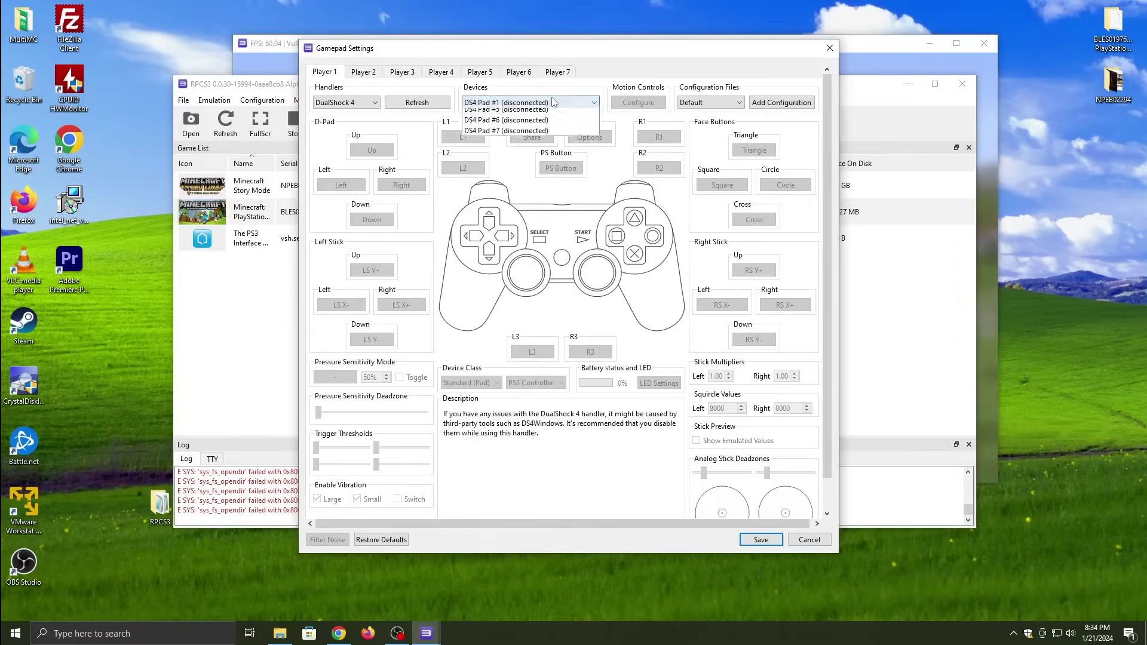
pyautogui.click(520, 111)
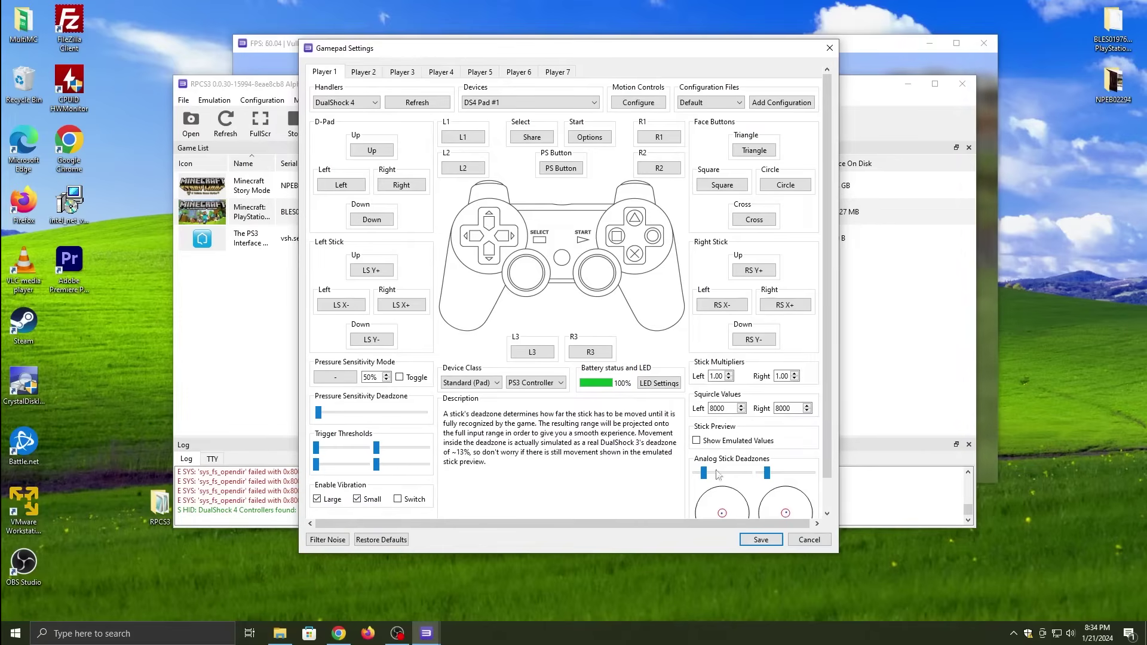
pyautogui.click(761, 539)
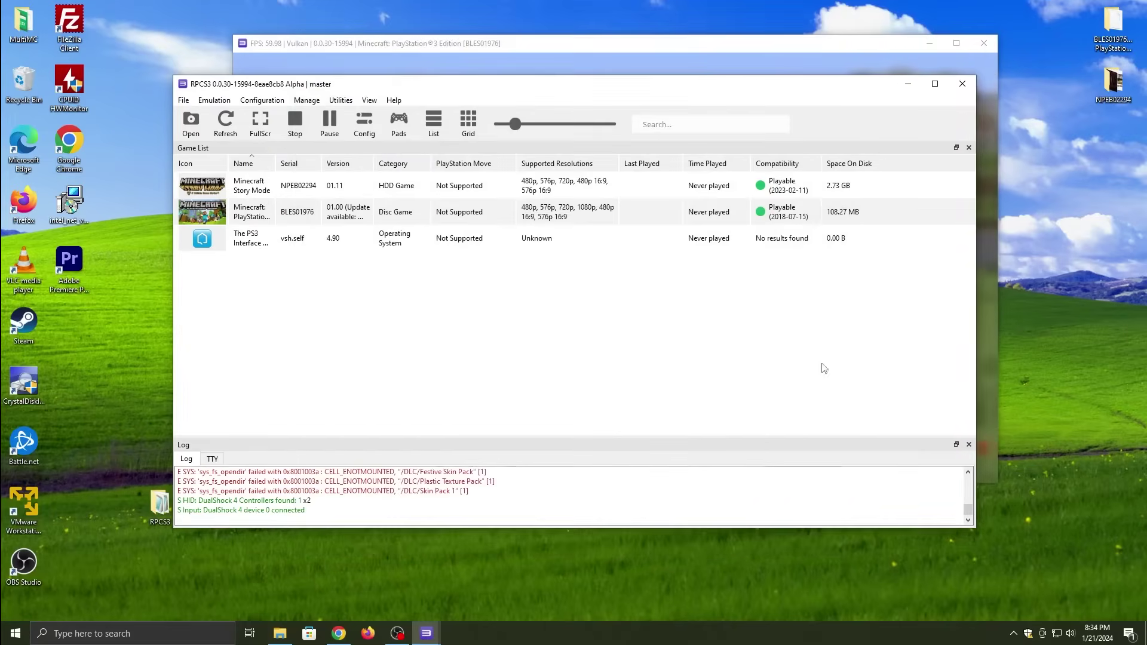
# In the Minecraft window, leave More Options and create the Survival world 'New World'.
pyautogui.click(813, 45)
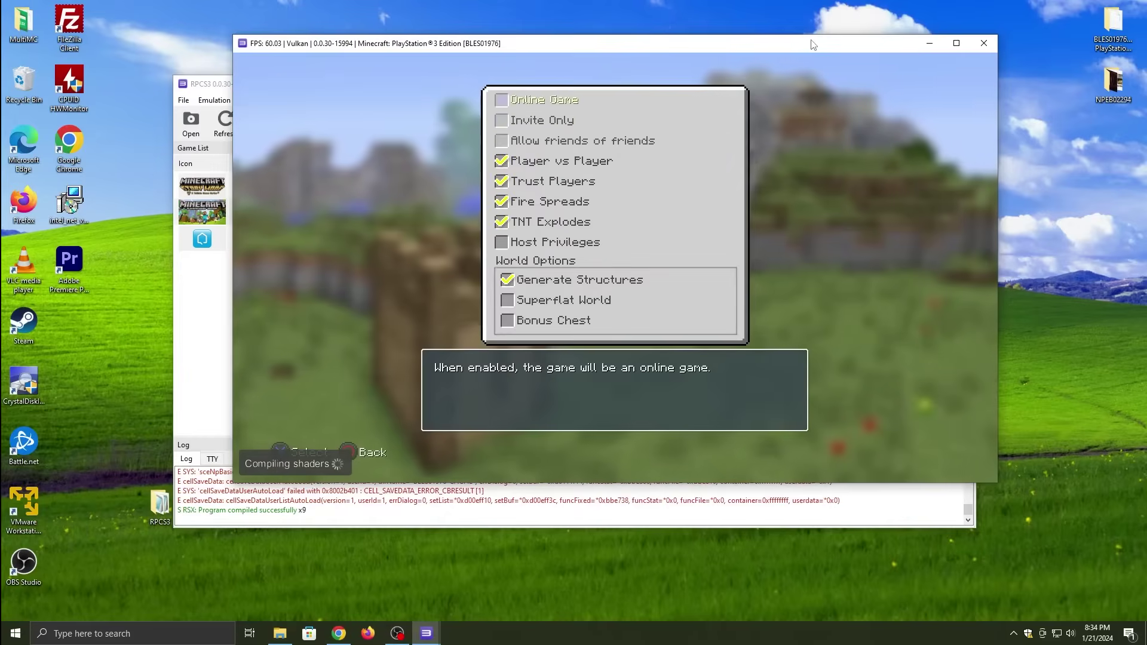
pyautogui.press('Down')
pyautogui.press('Down')
pyautogui.press('Down')
pyautogui.press('Down')
pyautogui.press('Down')
pyautogui.press('Down')
pyautogui.press('Down')
pyautogui.press('c')
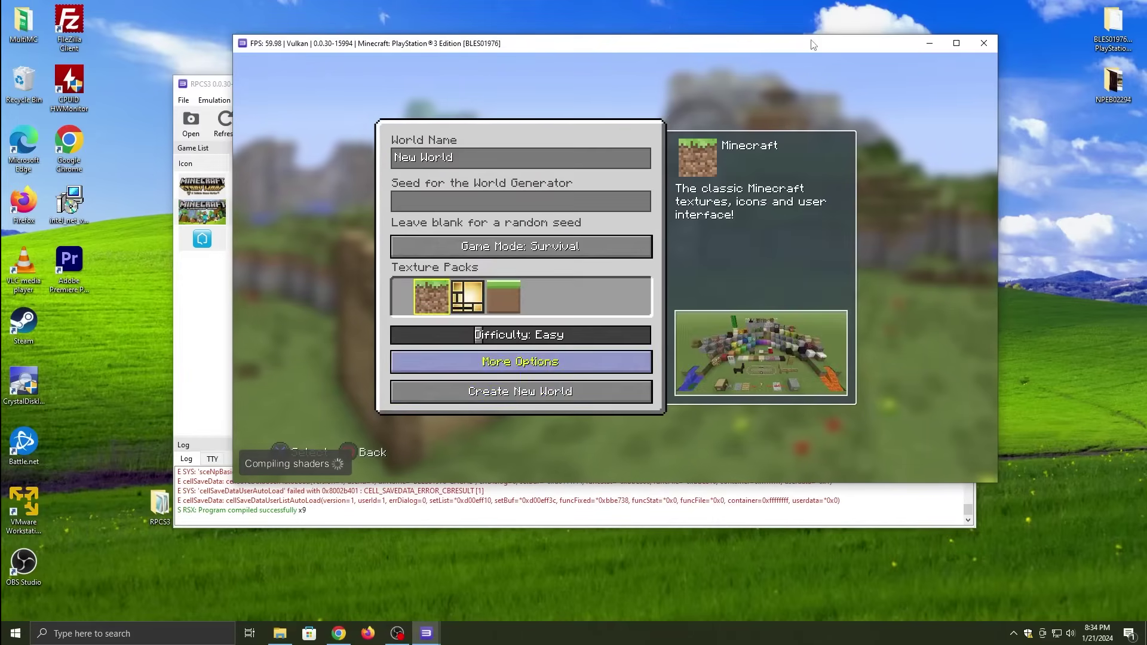
pyautogui.press('Down')
pyautogui.press('x')
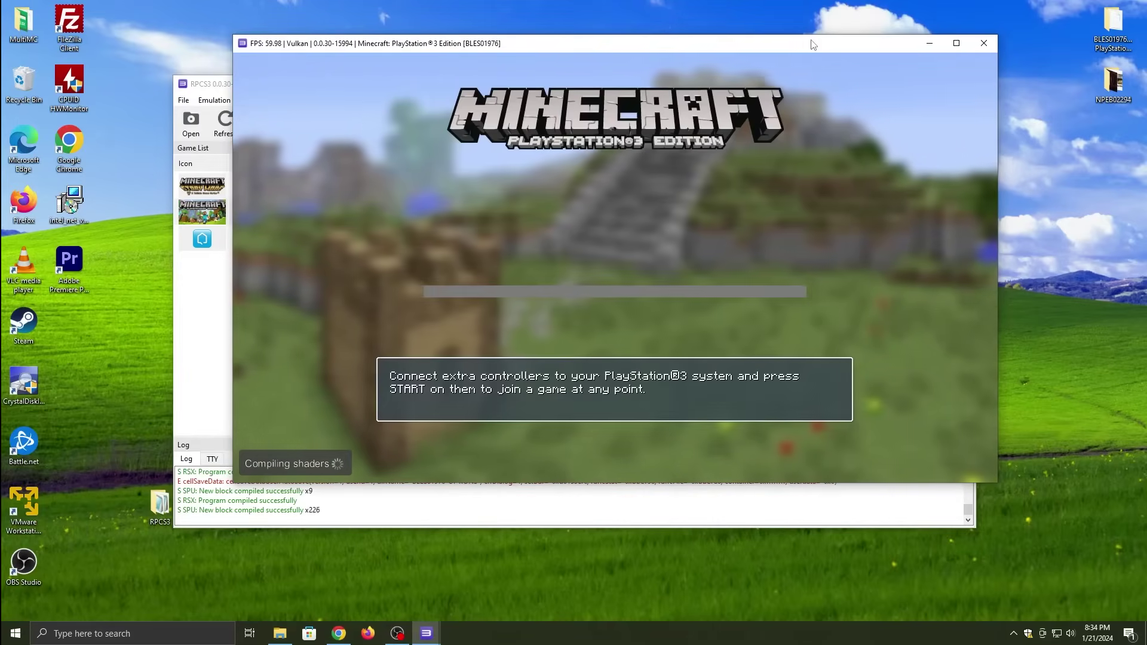